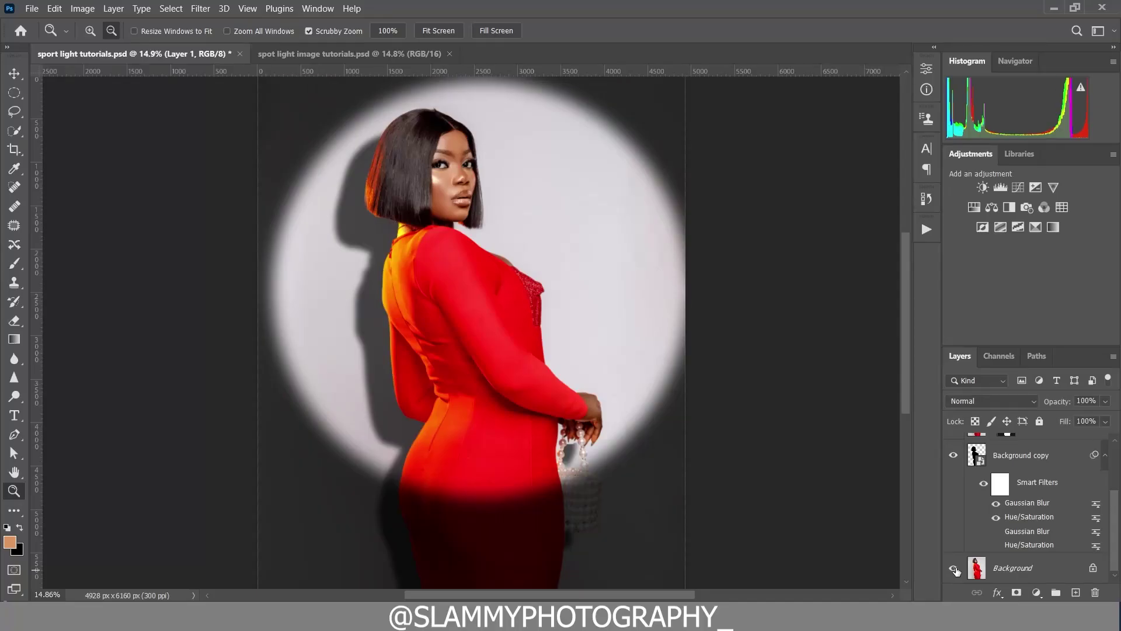
- Show only the original Background photo, then bring back all layers to see the finished edit
{"action": "scroll", "coordinate": [1009, 529], "scroll_direction": "up", "scroll_amount": 3}
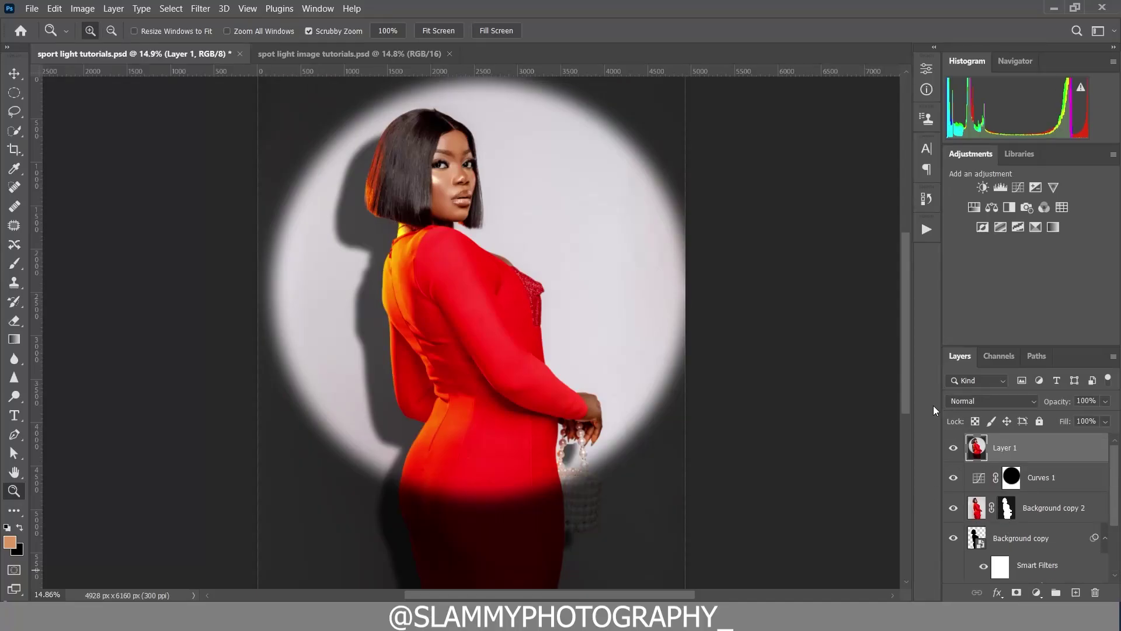
{"action": "scroll", "coordinate": [967, 546], "scroll_direction": "down", "scroll_amount": 3}
{"action": "left_click", "coordinate": [954, 570], "text": "alt"}
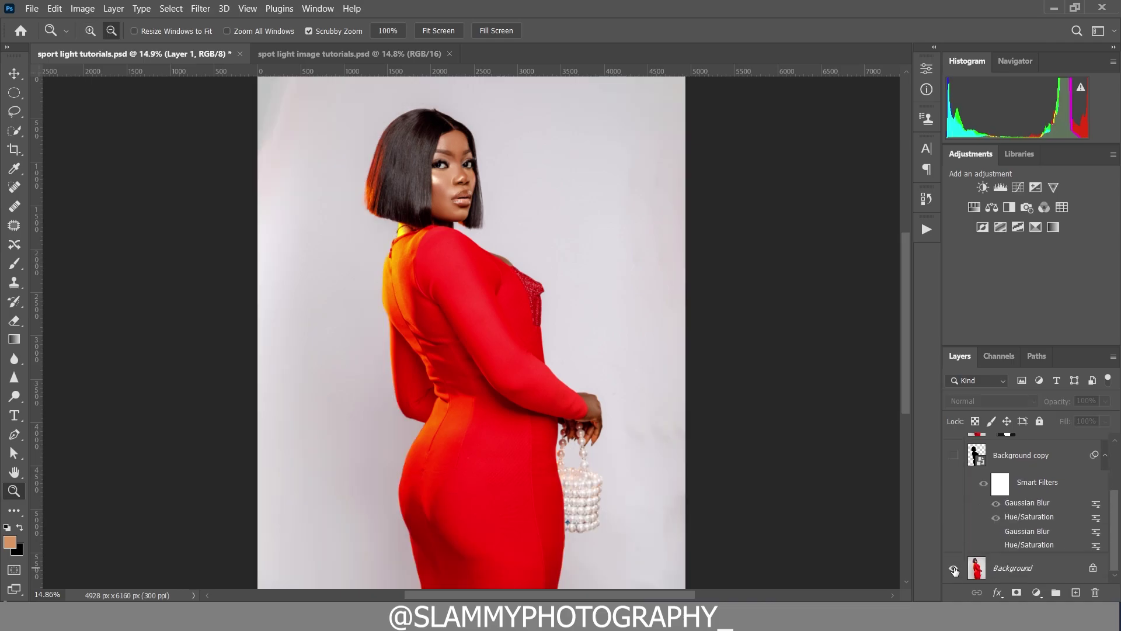
{"action": "left_click", "coordinate": [954, 570], "text": "alt"}
- Hide Layer 1, Curves 1, Background copy 2 and the Background copy shadow layer in turn
{"action": "scroll", "coordinate": [976, 519], "scroll_direction": "up", "scroll_amount": 3}
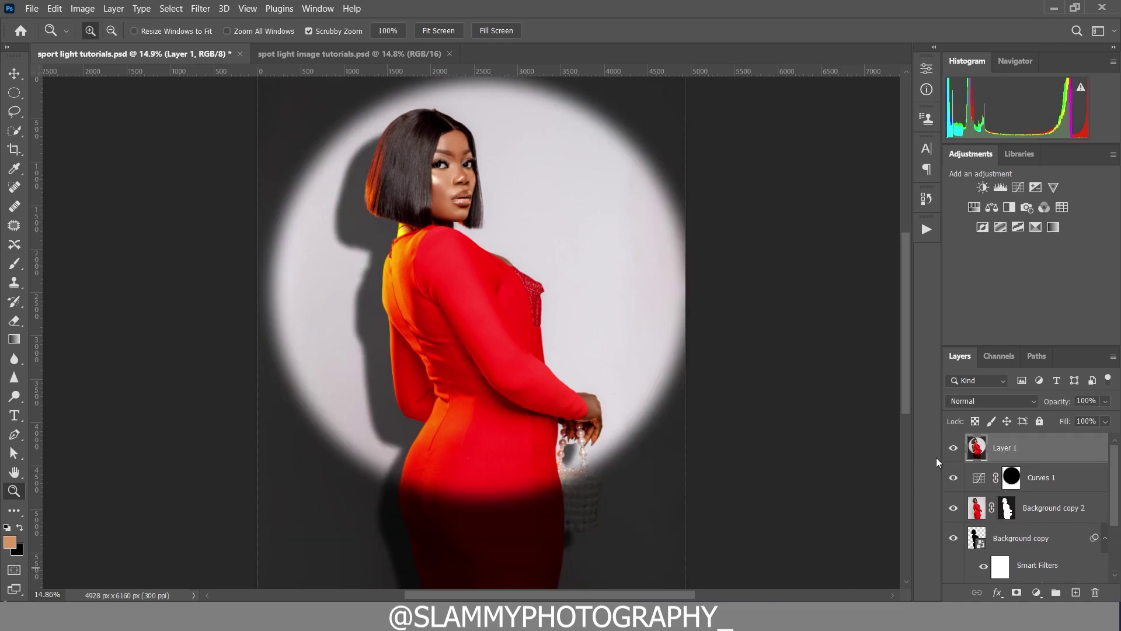
{"action": "left_click", "coordinate": [953, 447]}
{"action": "left_click", "coordinate": [954, 479]}
{"action": "left_click", "coordinate": [953, 508]}
{"action": "left_click", "coordinate": [953, 538]}
{"action": "scroll", "coordinate": [955, 555], "scroll_direction": "down", "scroll_amount": 2}
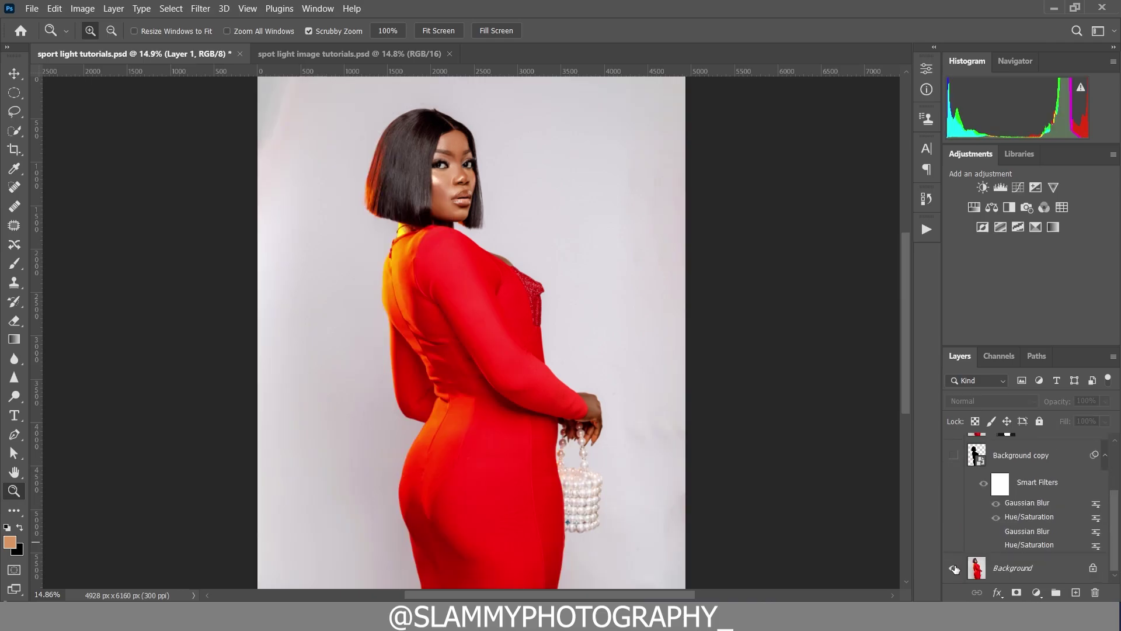
- Turn all the layers back on, then switch to the spot light image tutorials.psd document
{"action": "key", "text": "alt"}
{"action": "scroll", "coordinate": [954, 560], "scroll_direction": "up", "scroll_amount": 1}
{"action": "left_click", "coordinate": [955, 517]}
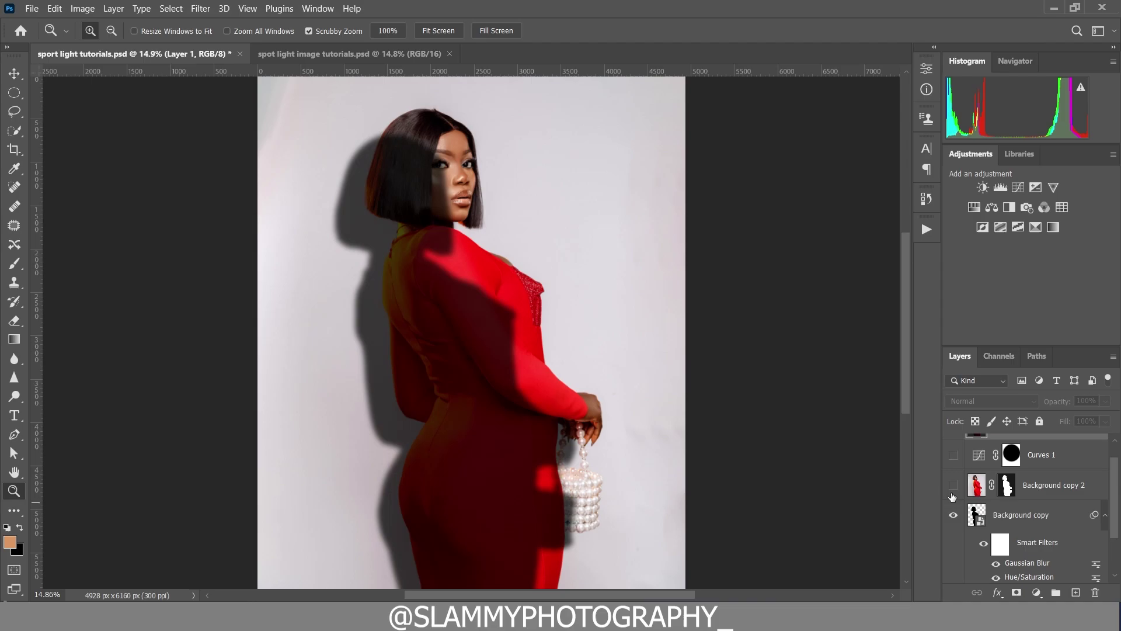
{"action": "left_click", "coordinate": [956, 488]}
{"action": "scroll", "coordinate": [956, 491], "scroll_direction": "up", "scroll_amount": 1}
{"action": "left_click", "coordinate": [953, 478]}
{"action": "left_click", "coordinate": [953, 448]}
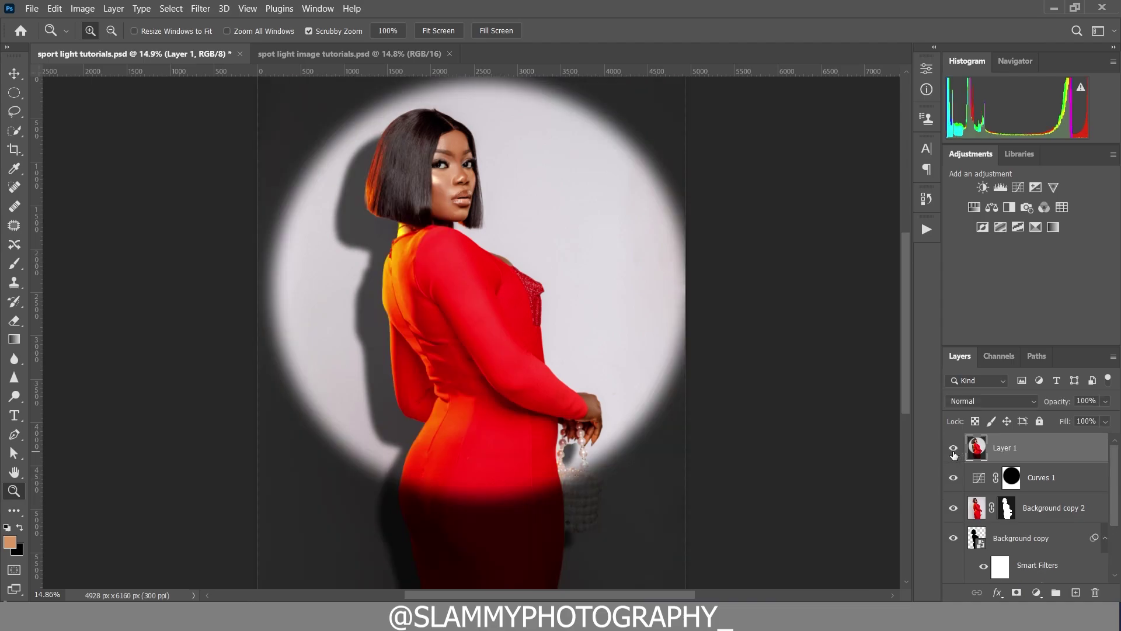
{"action": "left_click", "coordinate": [316, 54]}
- Patch the dark right-edge strip with clean light-grey background from its left
{"action": "left_click", "coordinate": [17, 225]}
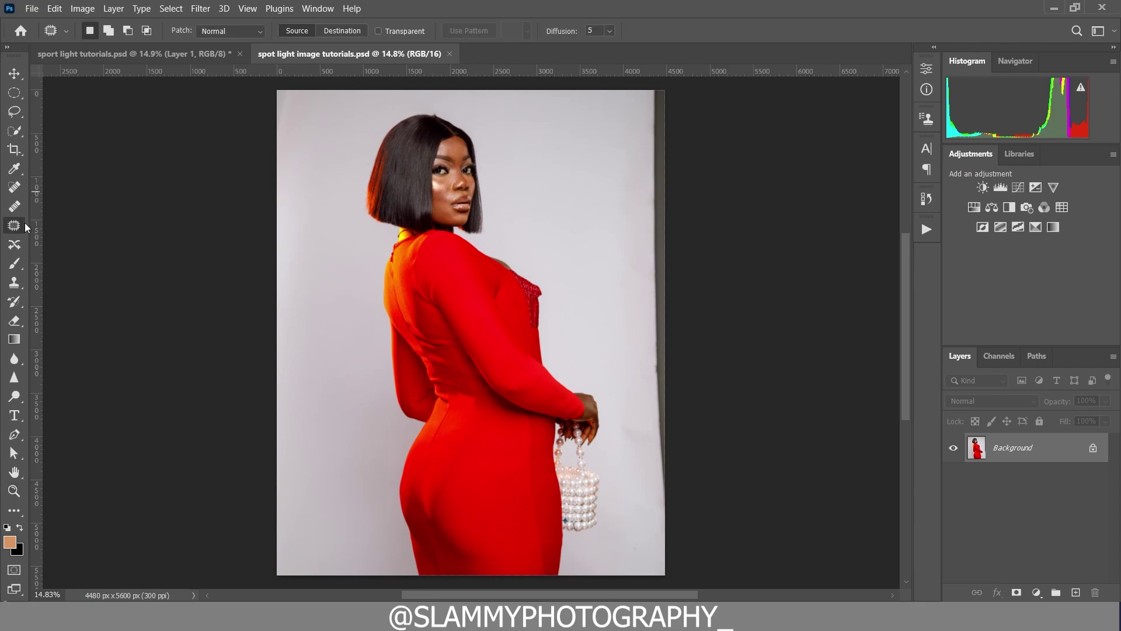
{"action": "left_click_drag", "start_coordinate": [635, 200], "coordinate": [646, 394]}
{"action": "mouse_move", "coordinate": [682, 527]}
{"action": "left_mouse_down"}
{"action": "mouse_move", "coordinate": [737, 389]}
{"action": "mouse_move", "coordinate": [754, 134]}
{"action": "mouse_move", "coordinate": [750, 64]}
{"action": "mouse_move", "coordinate": [686, 7]}
{"action": "mouse_move", "coordinate": [663, 24]}
{"action": "left_mouse_up"}
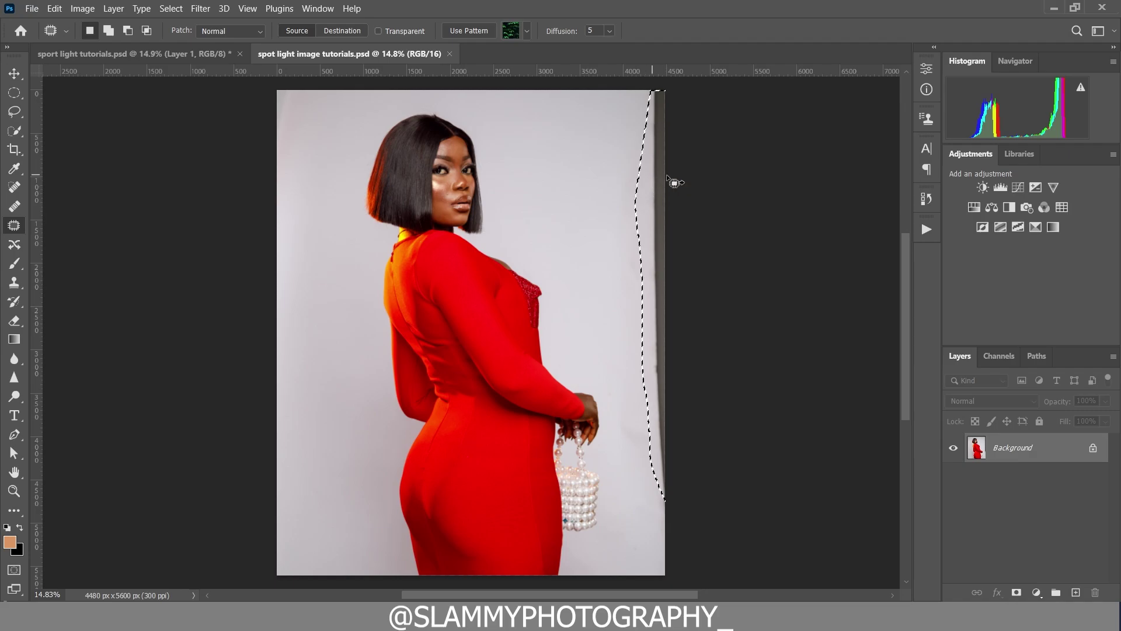
{"action": "left_click_drag", "start_coordinate": [658, 260], "coordinate": [611, 227]}
{"action": "key", "text": "ctrl+d"}
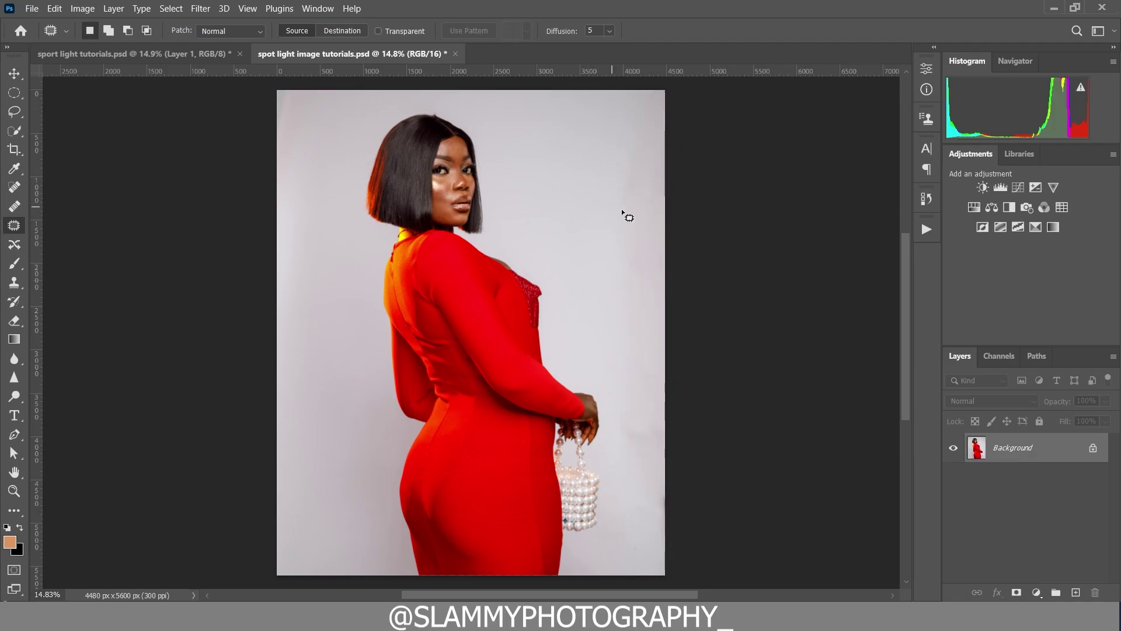
{"action": "left_click", "coordinate": [14, 490]}
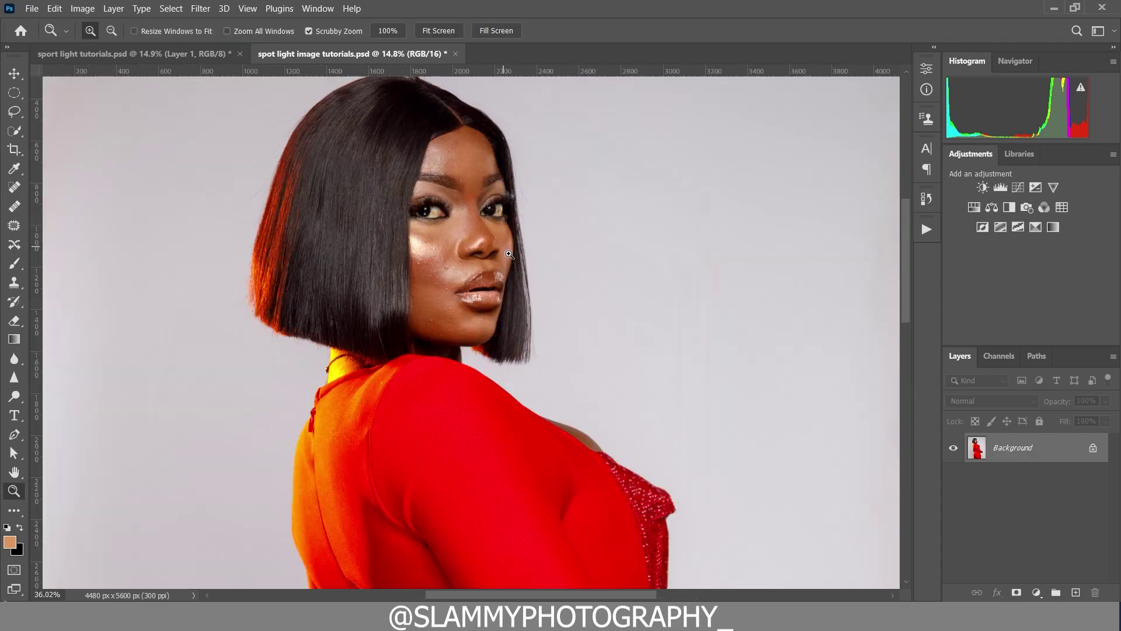
- Zoom in on the face and spot-heal the dark spot on her cheek
{"action": "left_click_drag", "start_coordinate": [450, 143], "coordinate": [390, 258]}
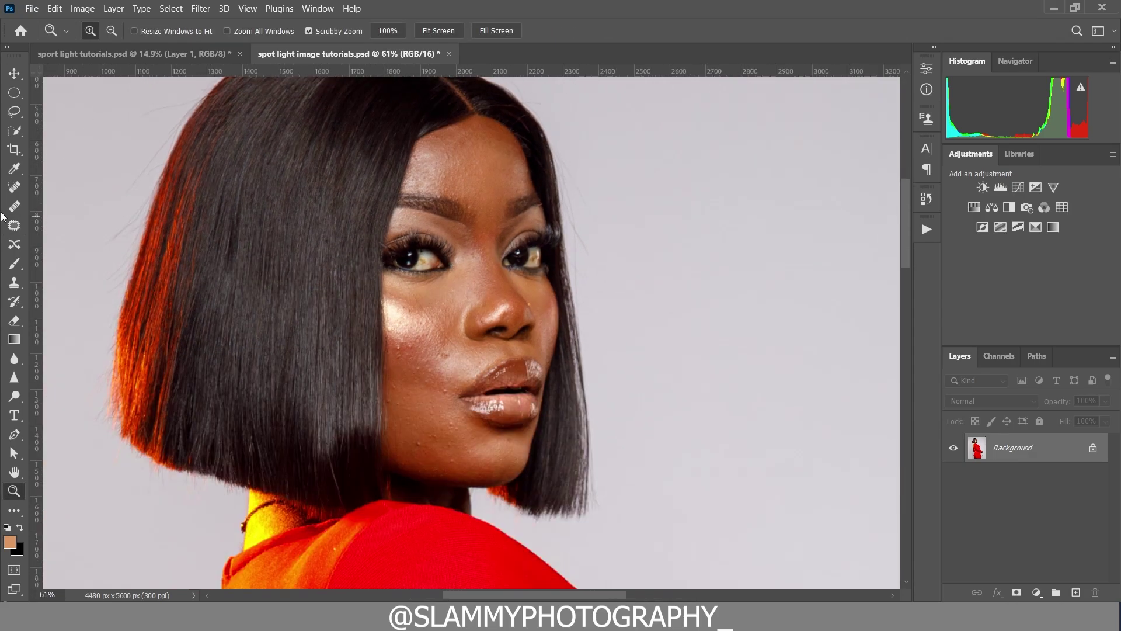
{"action": "left_click", "coordinate": [17, 187]}
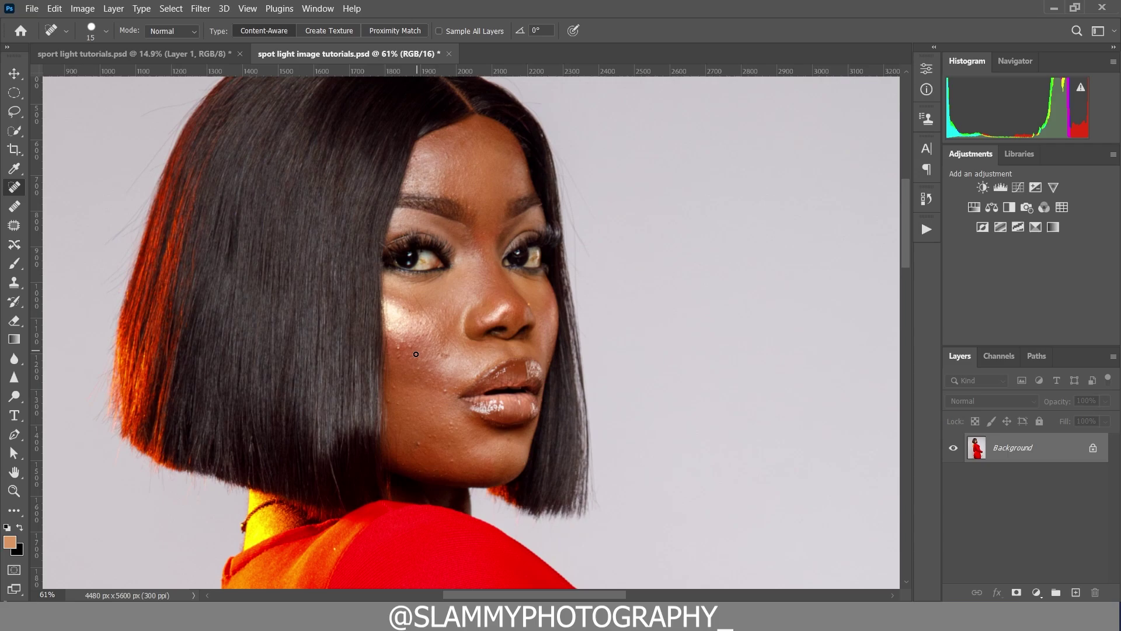
{"action": "key", "text": "bracketright"}
{"action": "key", "text": "bracketleft"}
{"action": "left_click", "coordinate": [406, 343]}
- Fit the image on screen, then zoom in around her head
{"action": "left_click", "coordinate": [248, 9]}
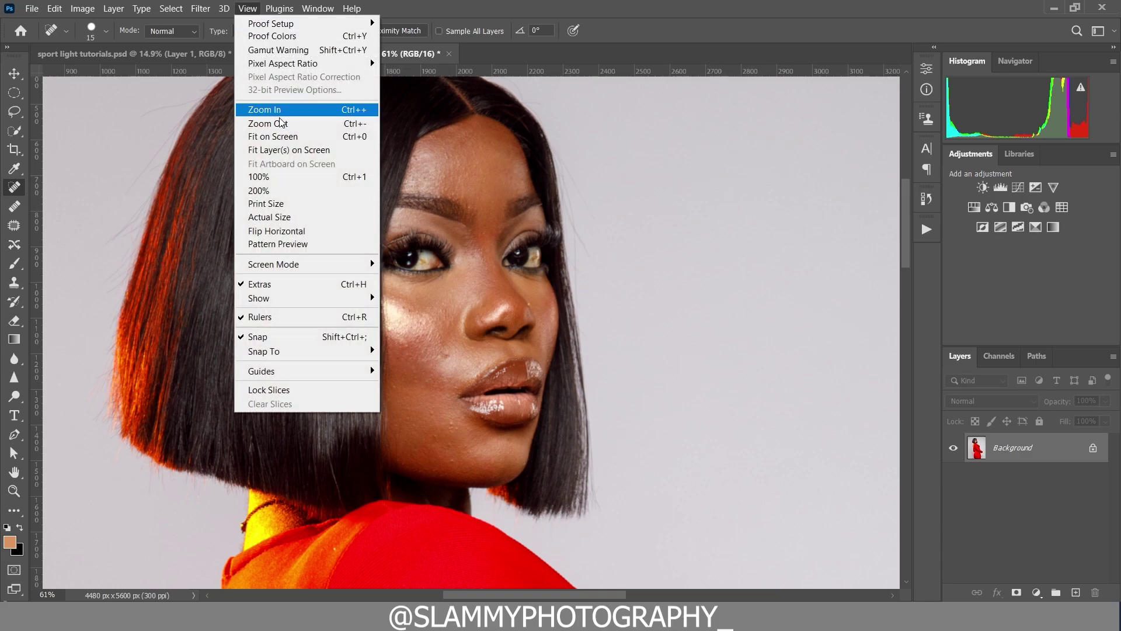
{"action": "left_click", "coordinate": [301, 138]}
{"action": "left_click", "coordinate": [14, 491]}
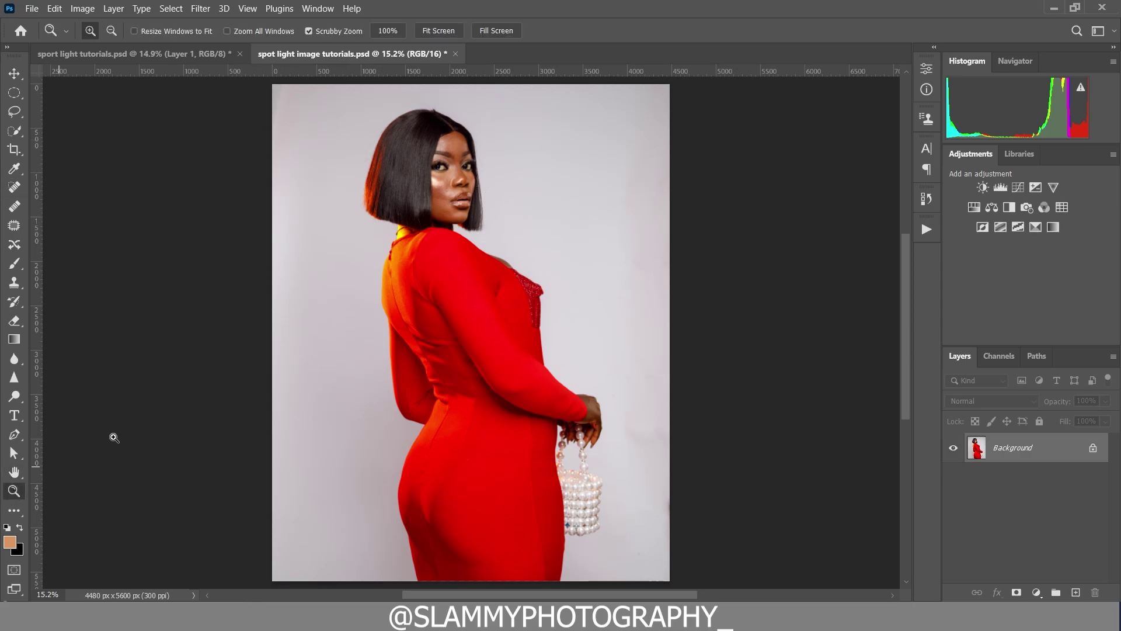
{"action": "left_click_drag", "start_coordinate": [422, 134], "coordinate": [471, 220]}
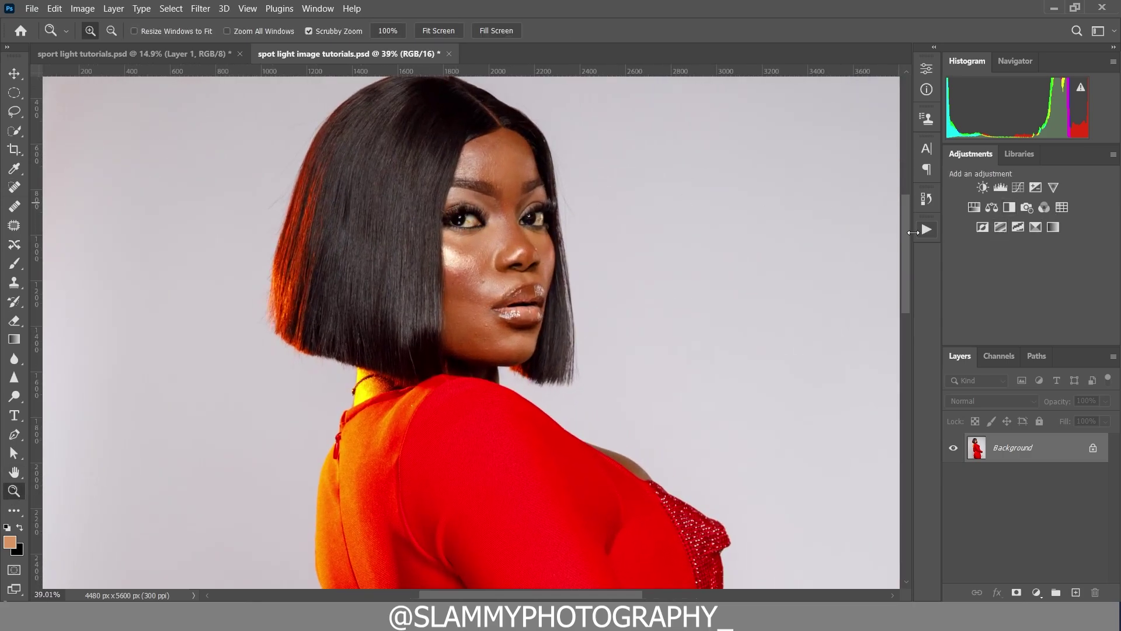
- Play the autoFix FS action and toggle the new AutoFIX layer to compare
{"action": "left_click", "coordinate": [925, 231]}
{"action": "left_click", "coordinate": [818, 346]}
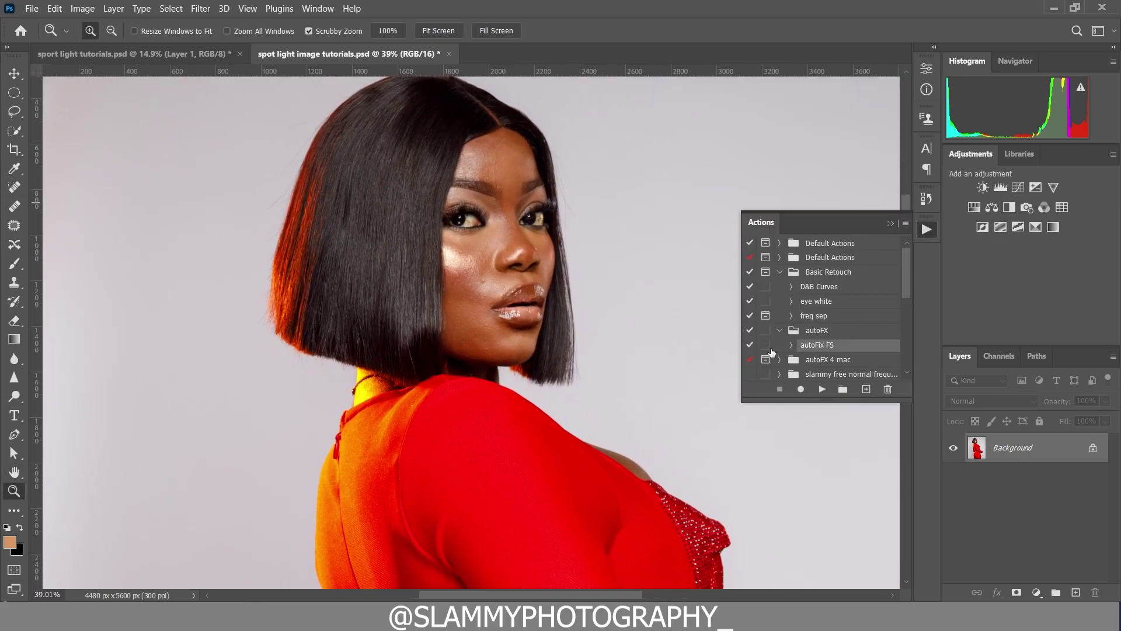
{"action": "left_click", "coordinate": [822, 389]}
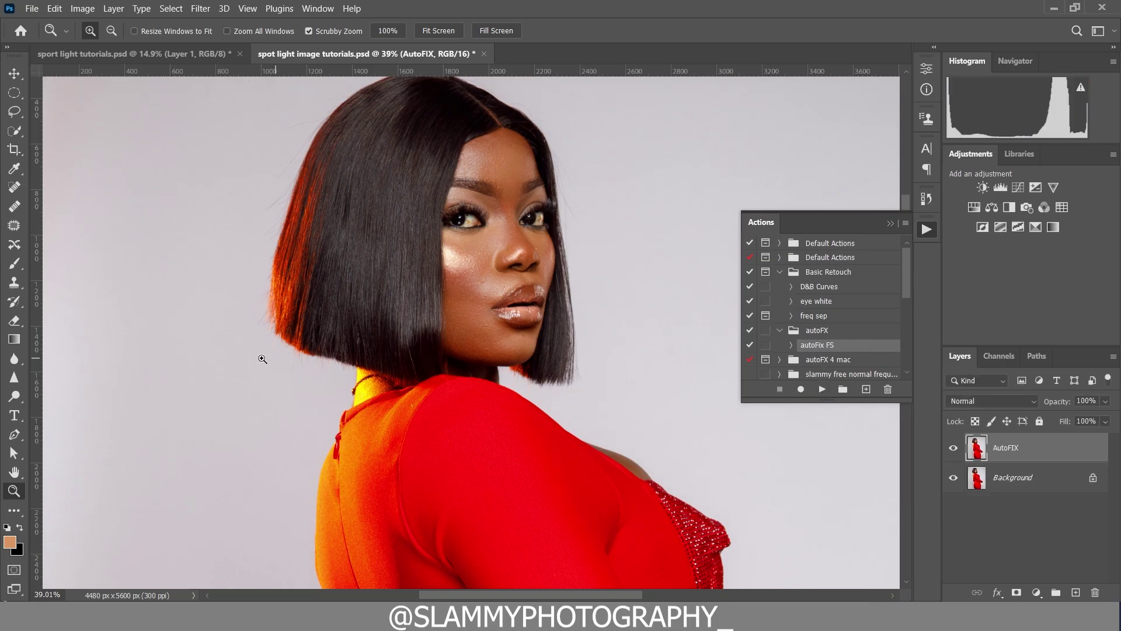
{"action": "left_click_drag", "start_coordinate": [522, 190], "coordinate": [543, 233]}
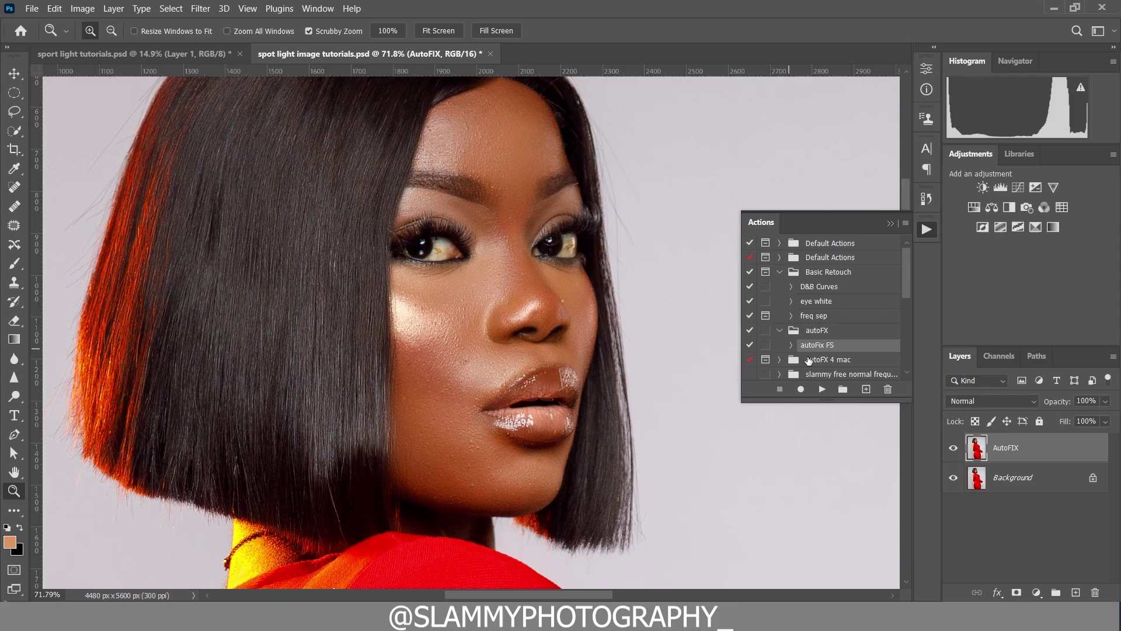
{"action": "left_click", "coordinate": [955, 448]}
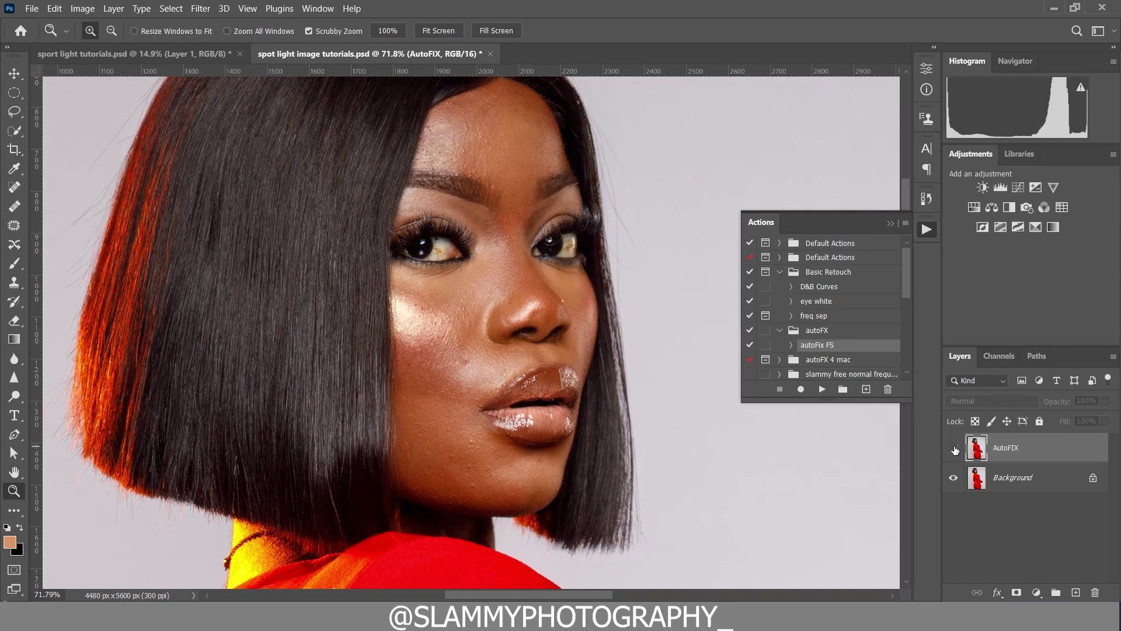
{"action": "left_click", "coordinate": [954, 448]}
- Inspect the AutoFIX result up close on the eye and face, toggling it against the original
{"action": "left_click_drag", "start_coordinate": [560, 225], "coordinate": [571, 257]}
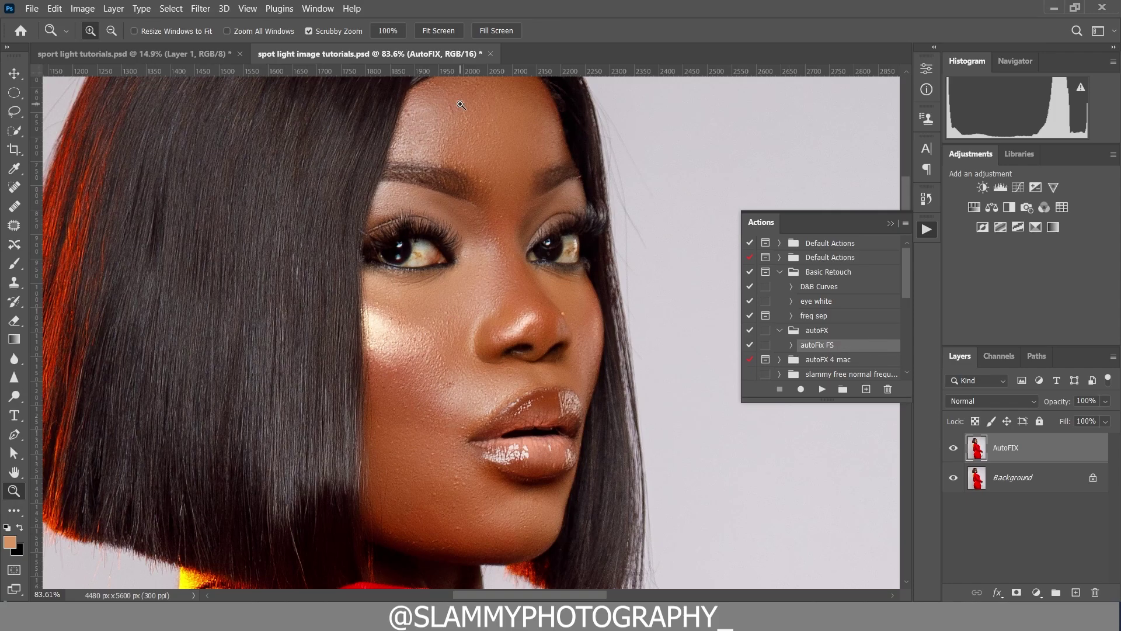
{"action": "left_click", "coordinate": [248, 9]}
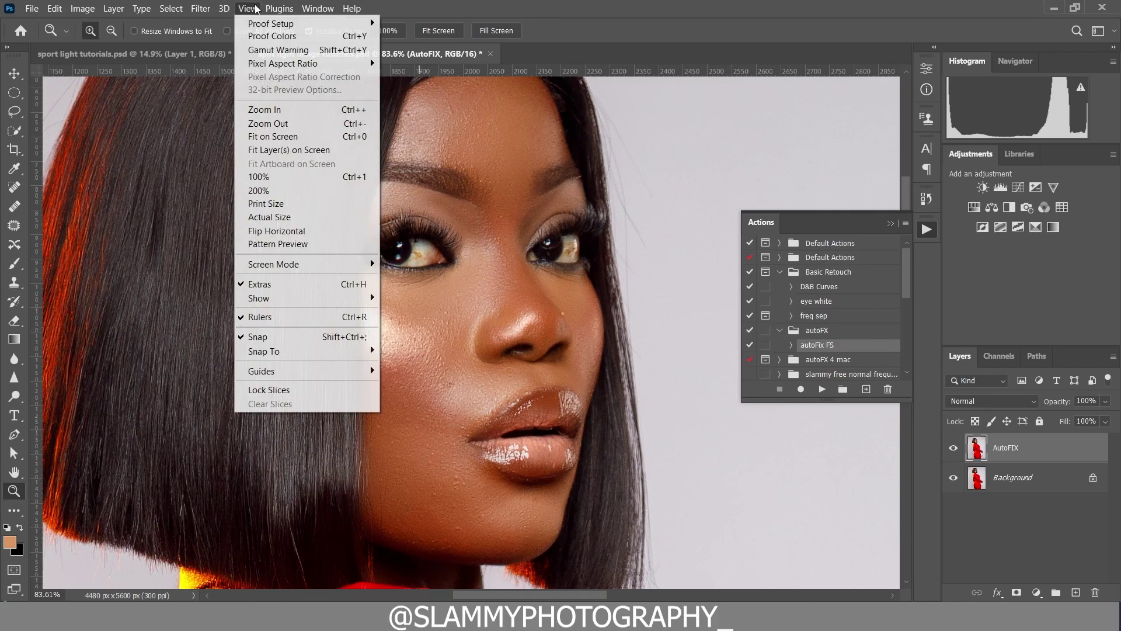
{"action": "left_click", "coordinate": [296, 136]}
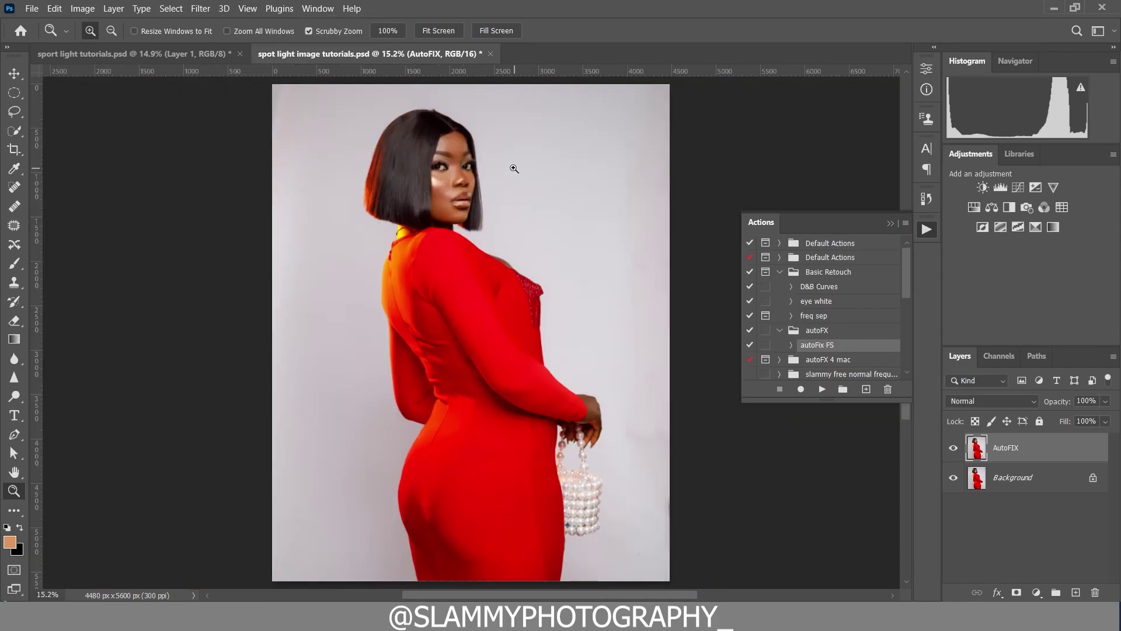
{"action": "left_click_drag", "start_coordinate": [451, 152], "coordinate": [522, 280]}
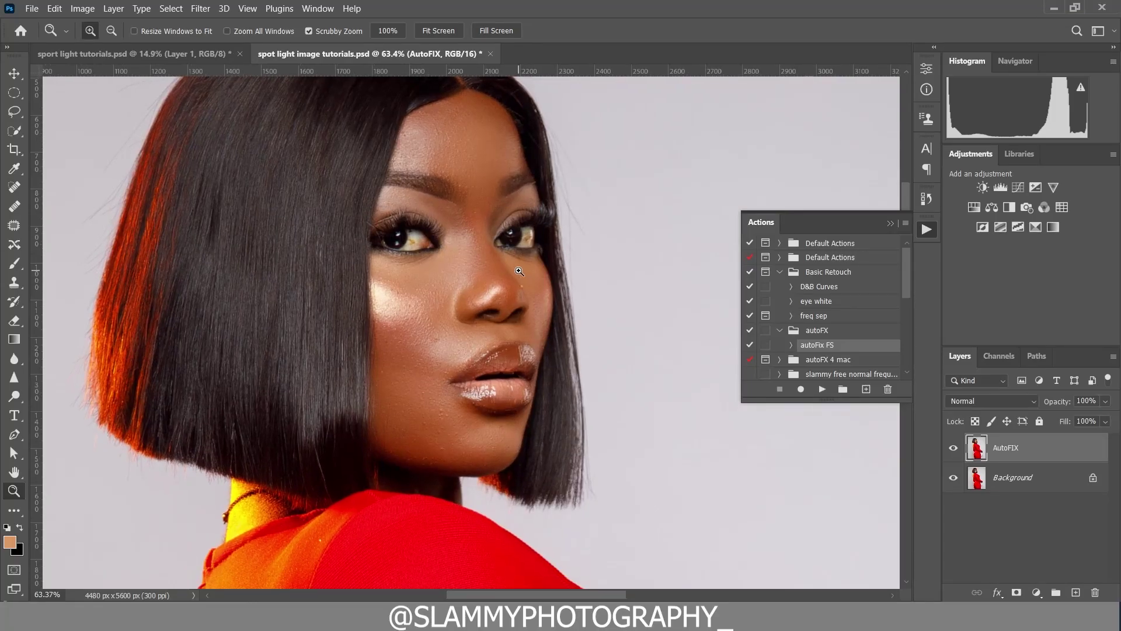
{"action": "left_click", "coordinate": [953, 449]}
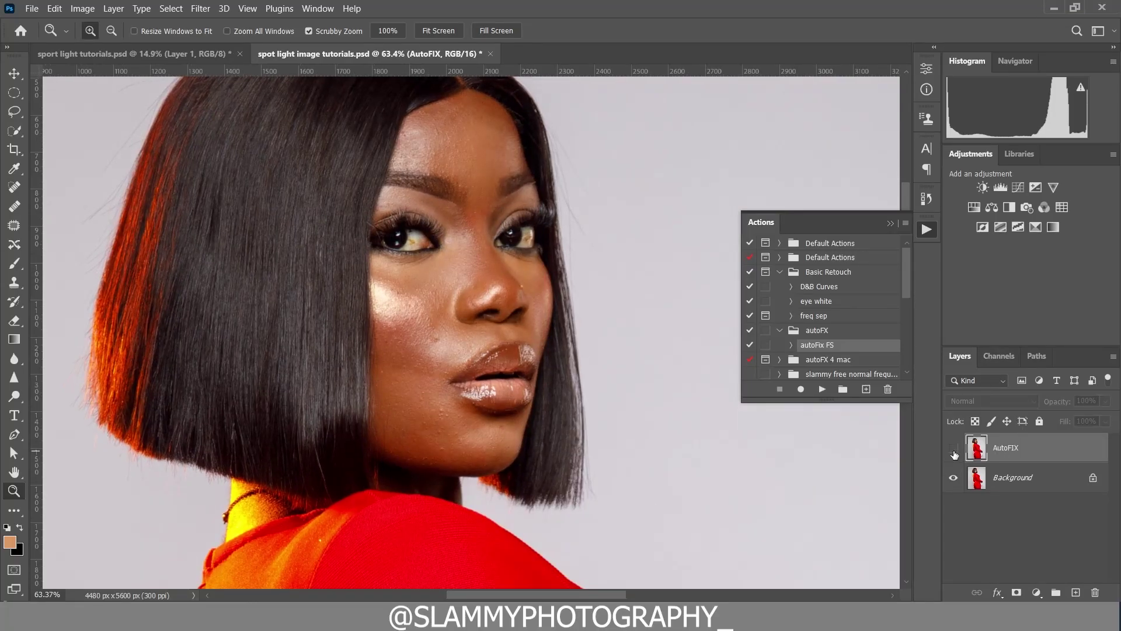
{"action": "left_click", "coordinate": [953, 448]}
{"action": "left_click_drag", "start_coordinate": [546, 193], "coordinate": [565, 211]}
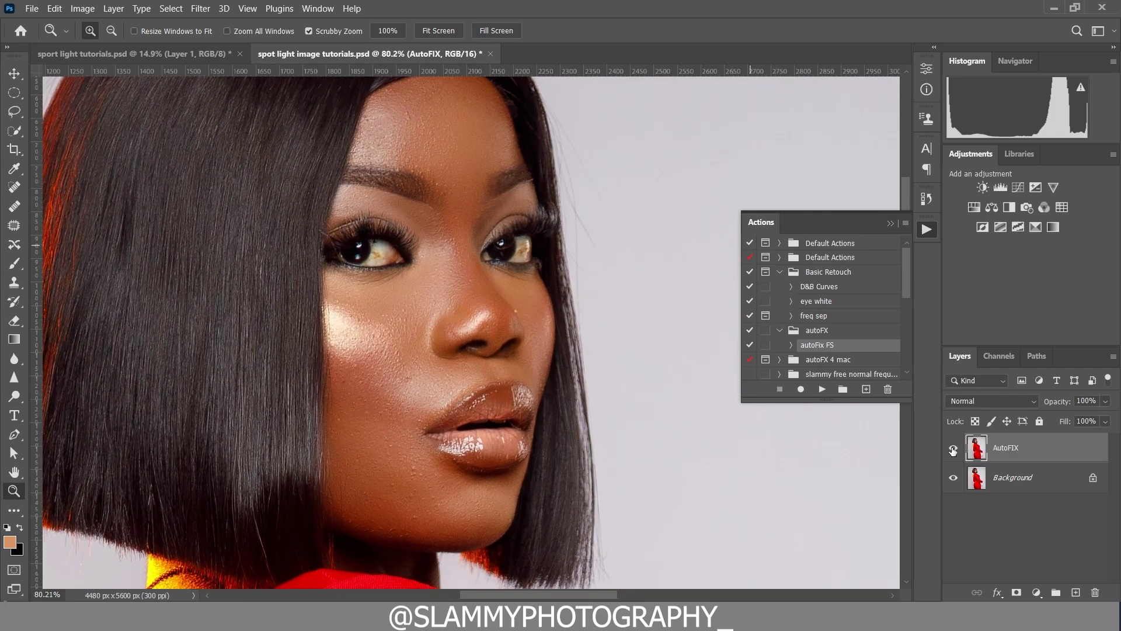
{"action": "left_click", "coordinate": [954, 448]}
{"action": "left_click", "coordinate": [954, 448]}
{"action": "left_click", "coordinate": [14, 187]}
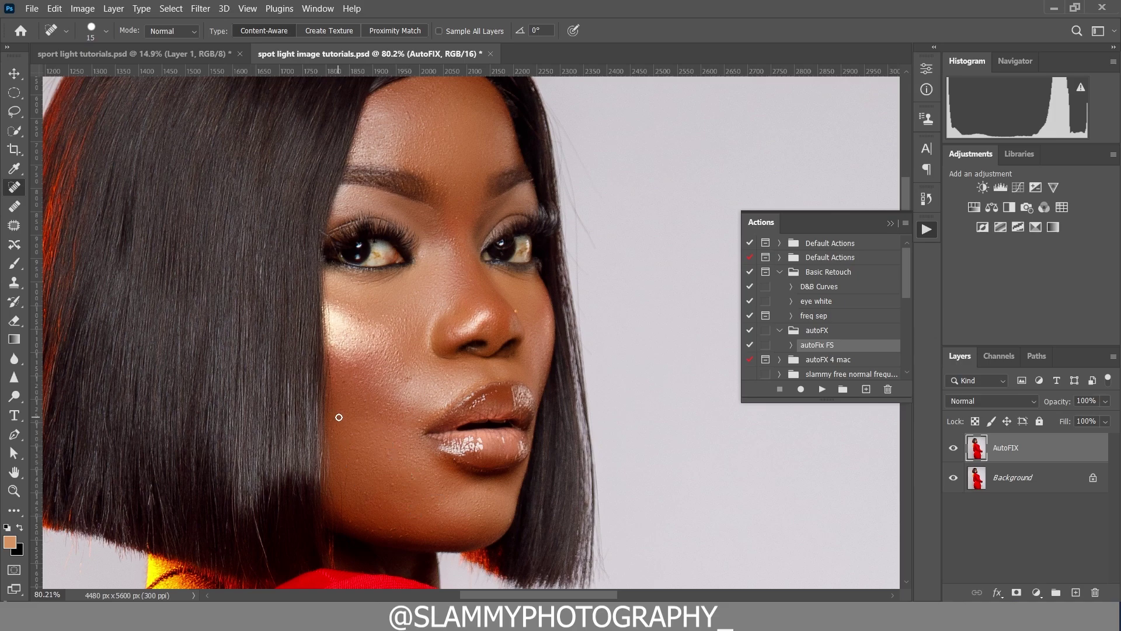
- Spot-heal the remaining blemishes on the cheek and forehead, then toggle AutoFIX to compare
{"action": "left_click", "coordinate": [356, 318]}
{"action": "left_click", "coordinate": [425, 160]}
{"action": "scroll", "coordinate": [490, 250], "scroll_direction": "up", "scroll_amount": 1}
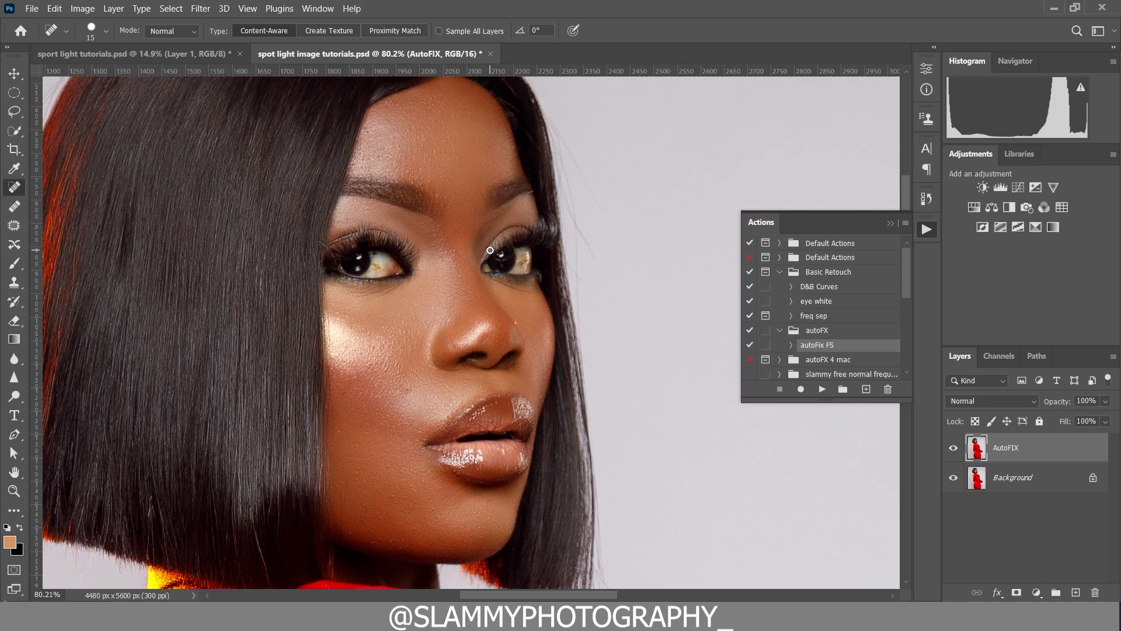
{"action": "left_click", "coordinate": [952, 450]}
{"action": "left_click", "coordinate": [953, 447]}
- Select and play the eye white action from the Actions panel
{"action": "left_click", "coordinate": [826, 302]}
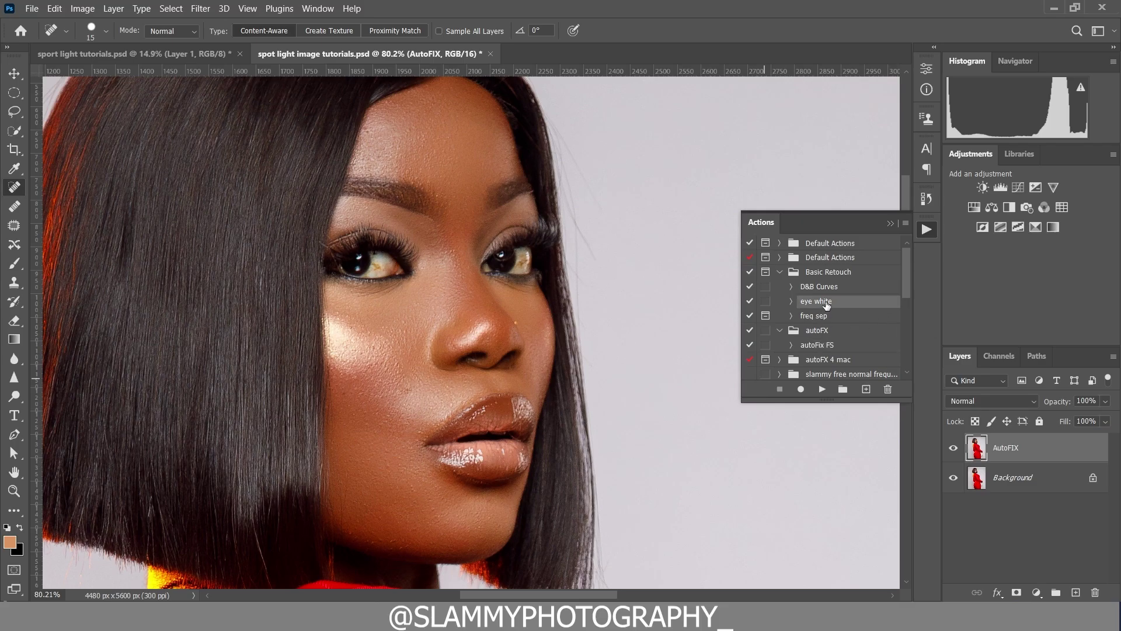
{"action": "left_click", "coordinate": [822, 389]}
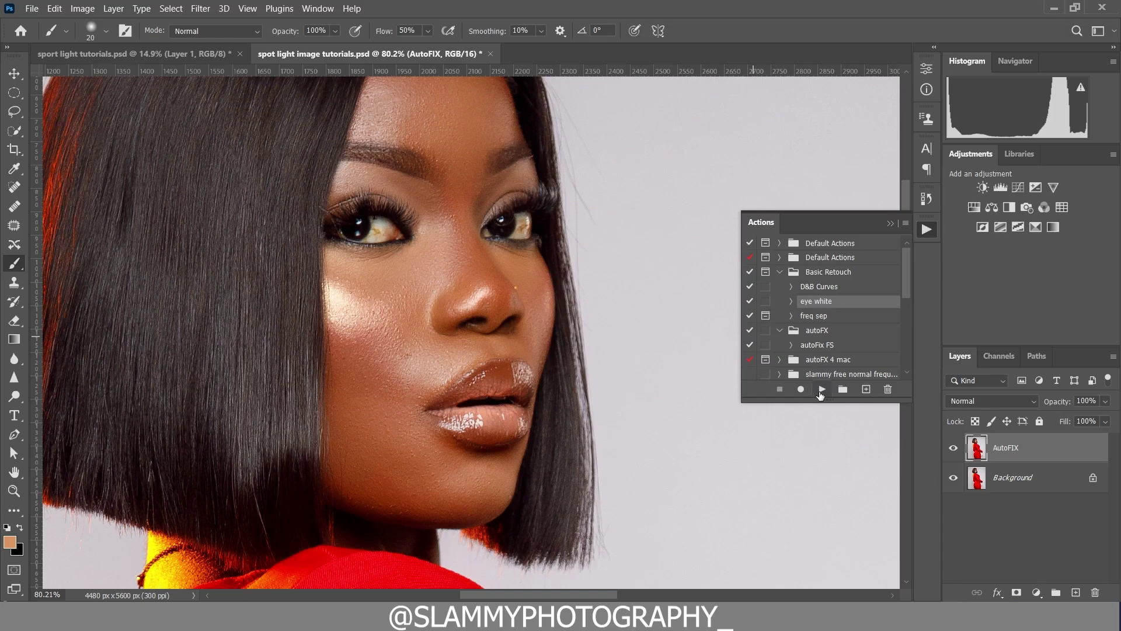
{"action": "left_click", "coordinate": [820, 392]}
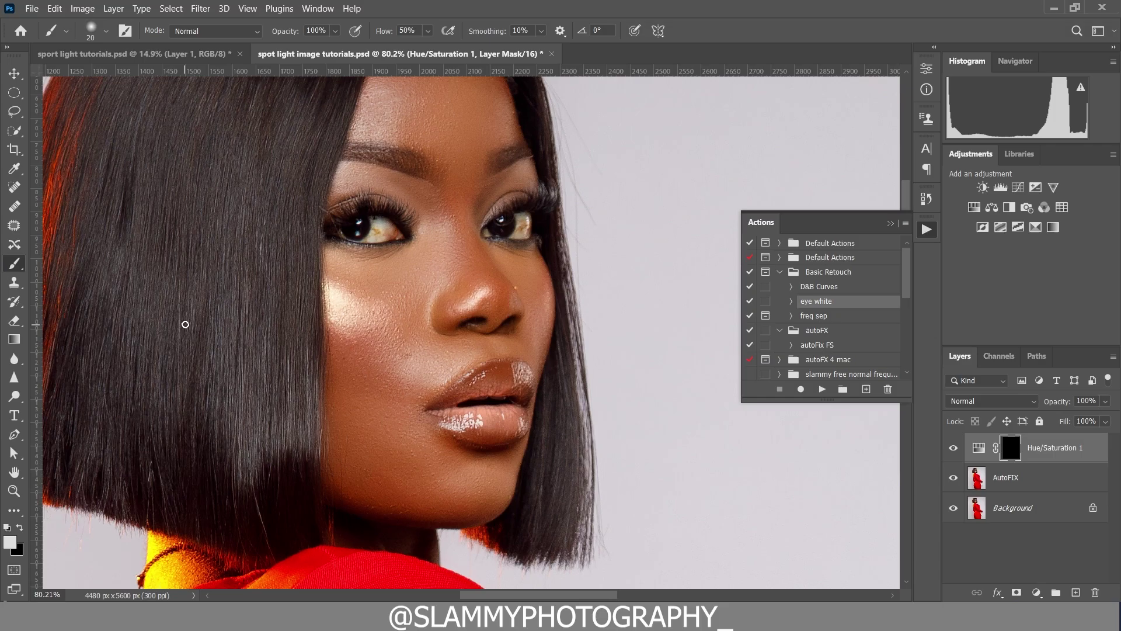
- Paint the Hue/Saturation 1 mask over the whites of the left and right eyes
{"action": "key", "text": "bracketright"}
{"action": "key", "text": "bracketright"}
{"action": "left_click_drag", "start_coordinate": [382, 224], "coordinate": [389, 231]}
{"action": "key", "text": "bracketleft"}
{"action": "left_click_drag", "start_coordinate": [516, 231], "coordinate": [522, 225]}
{"action": "key", "text": "bracketleft"}
- Review the Reds and Yellows ranges in the Hue/Saturation 1 properties, then close them
{"action": "double_click", "coordinate": [977, 450]}
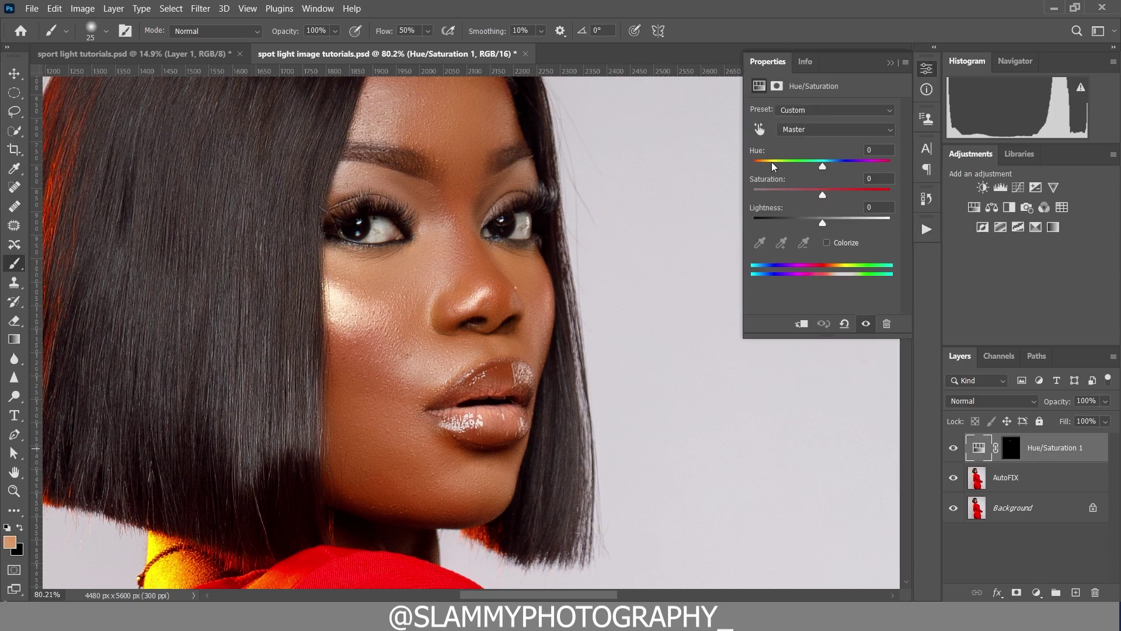
{"action": "left_click", "coordinate": [802, 129]}
{"action": "left_click", "coordinate": [793, 155]}
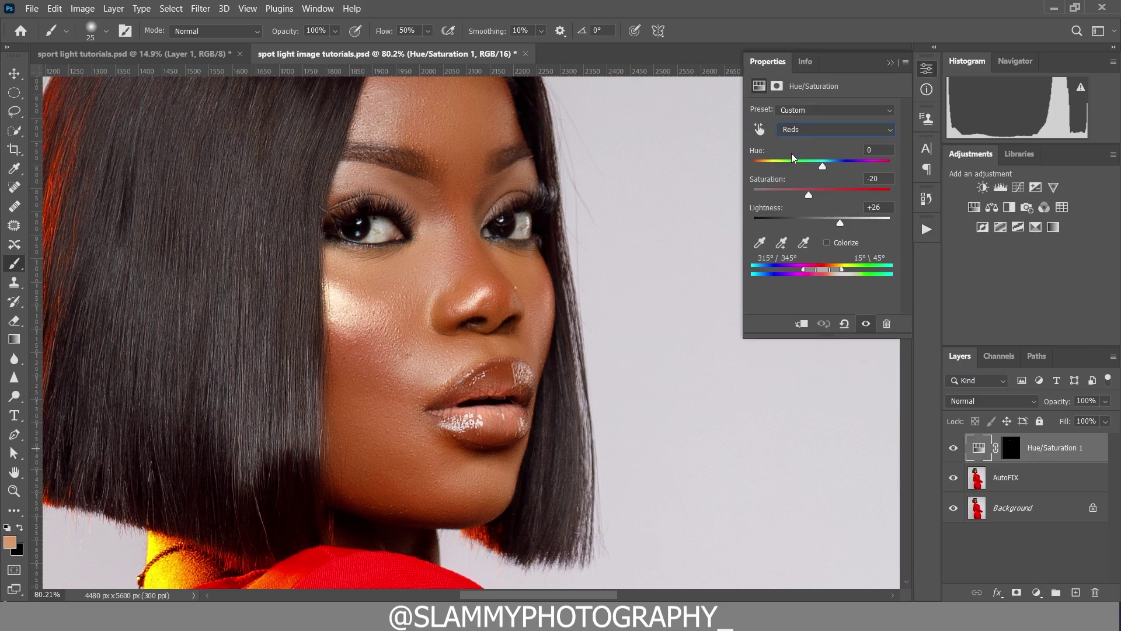
{"action": "left_click", "coordinate": [826, 135]}
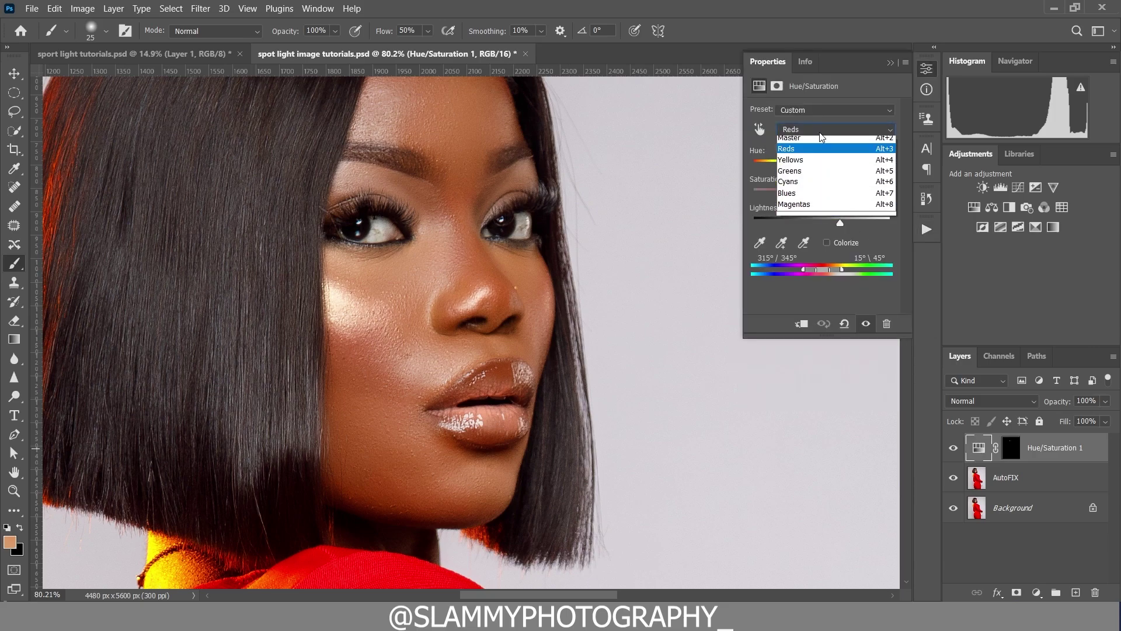
{"action": "left_click", "coordinate": [833, 164]}
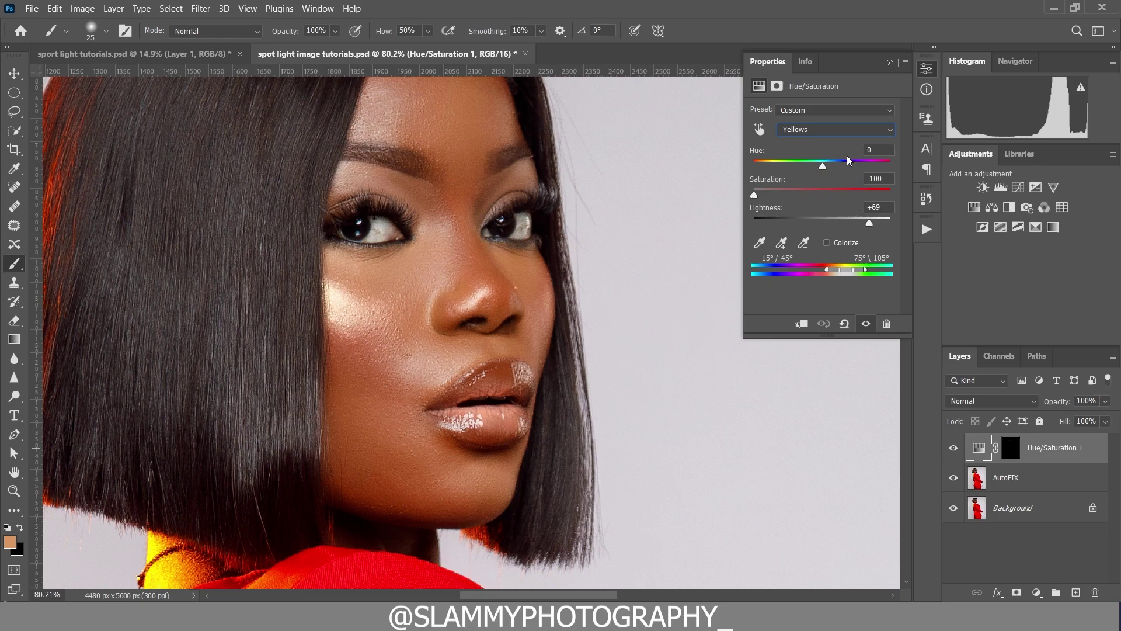
{"action": "left_click", "coordinate": [889, 62]}
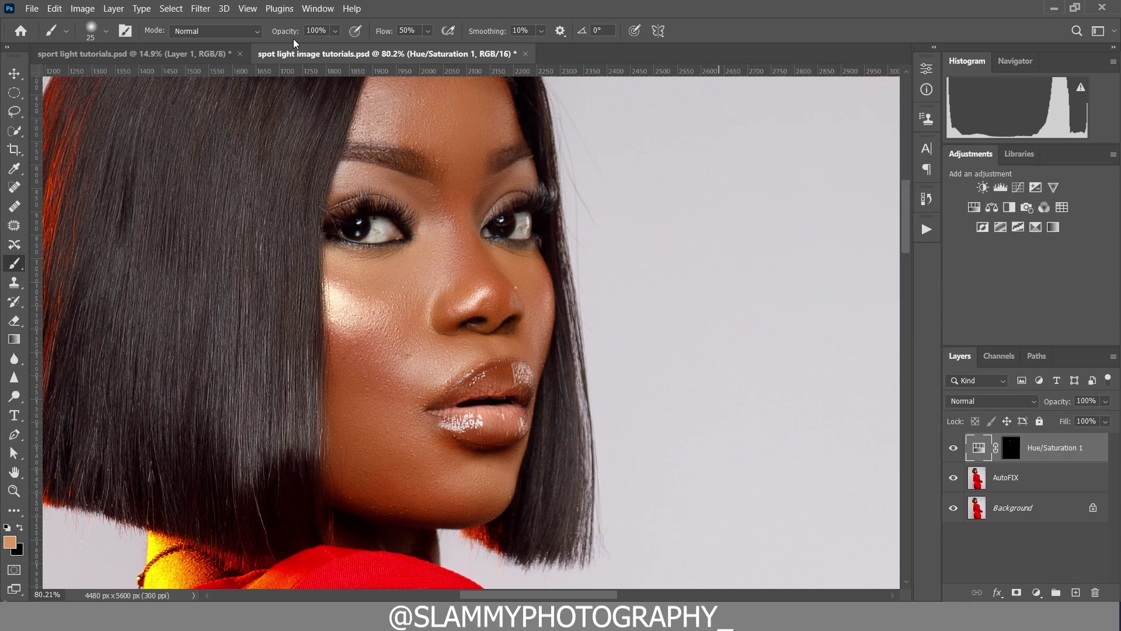
- Toggle the eye-whitening layer to compare, fit the photo, and show only the Background
{"action": "key", "text": "z"}
{"action": "scroll", "coordinate": [491, 327], "scroll_direction": "down", "scroll_amount": 1}
{"action": "left_click", "coordinate": [953, 452]}
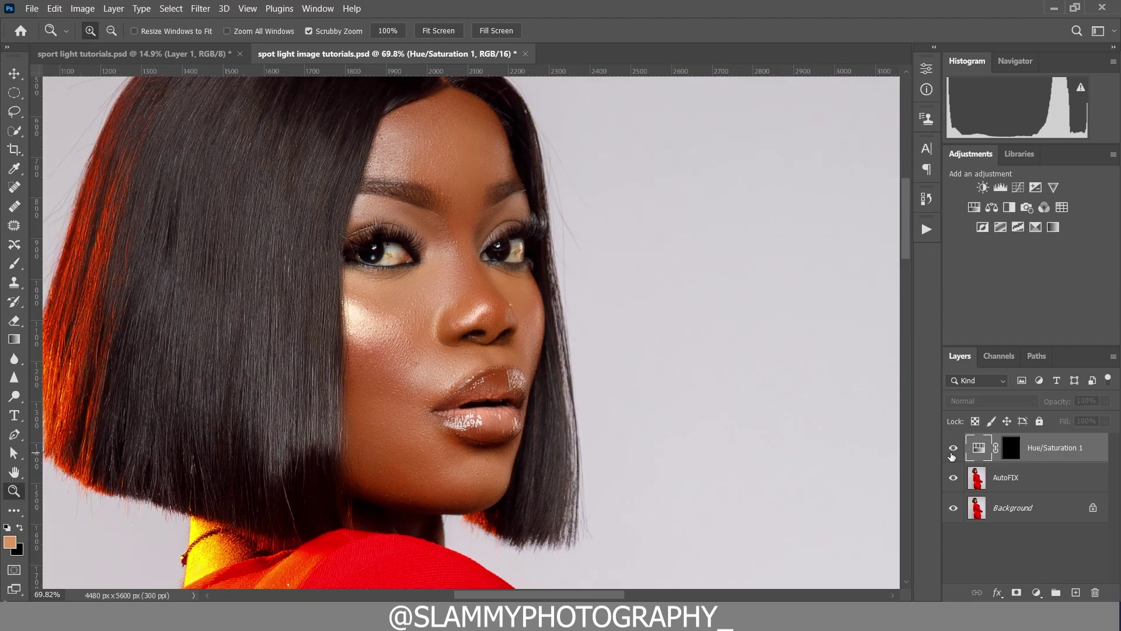
{"action": "left_click", "coordinate": [952, 452]}
{"action": "scroll", "coordinate": [477, 195], "scroll_direction": "up", "scroll_amount": 5}
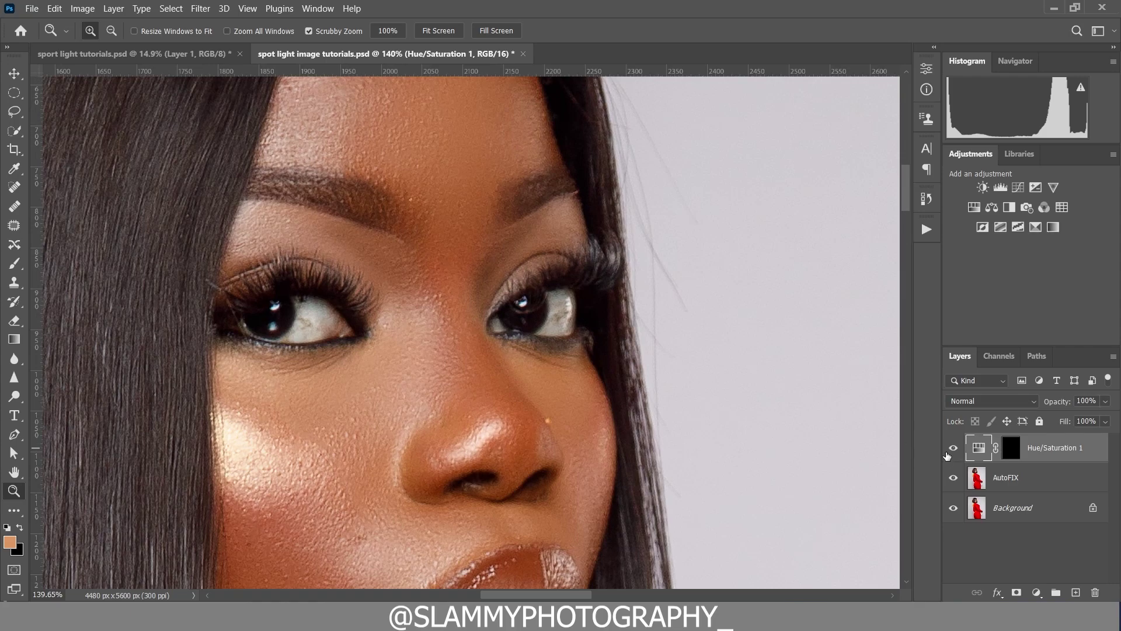
{"action": "left_click", "coordinate": [953, 448]}
{"action": "left_click", "coordinate": [952, 448]}
{"action": "key", "text": "ctrl+0"}
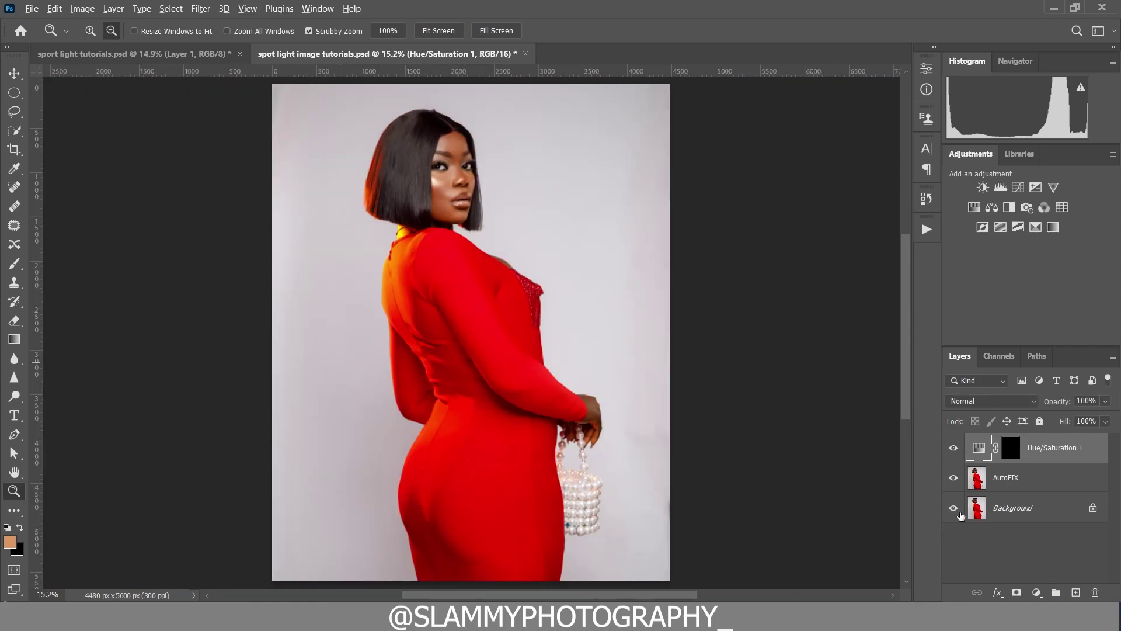
{"action": "left_click", "coordinate": [953, 509], "text": "alt"}
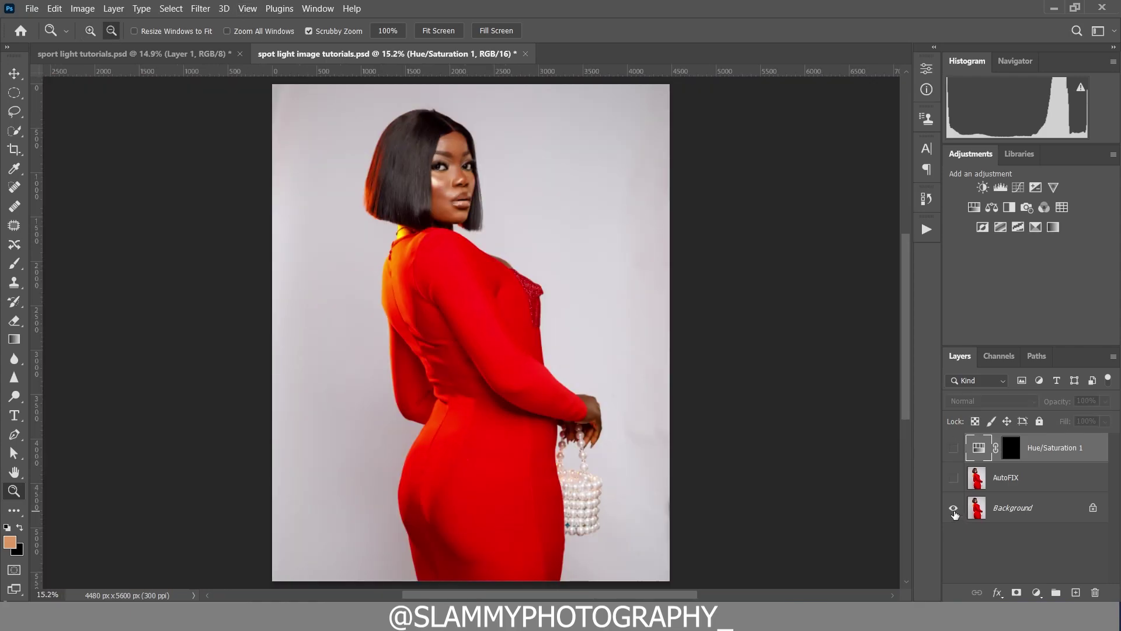
- Turn the retouch layers back on and flatten the image into one layer
{"action": "left_click", "coordinate": [954, 512], "text": "alt"}
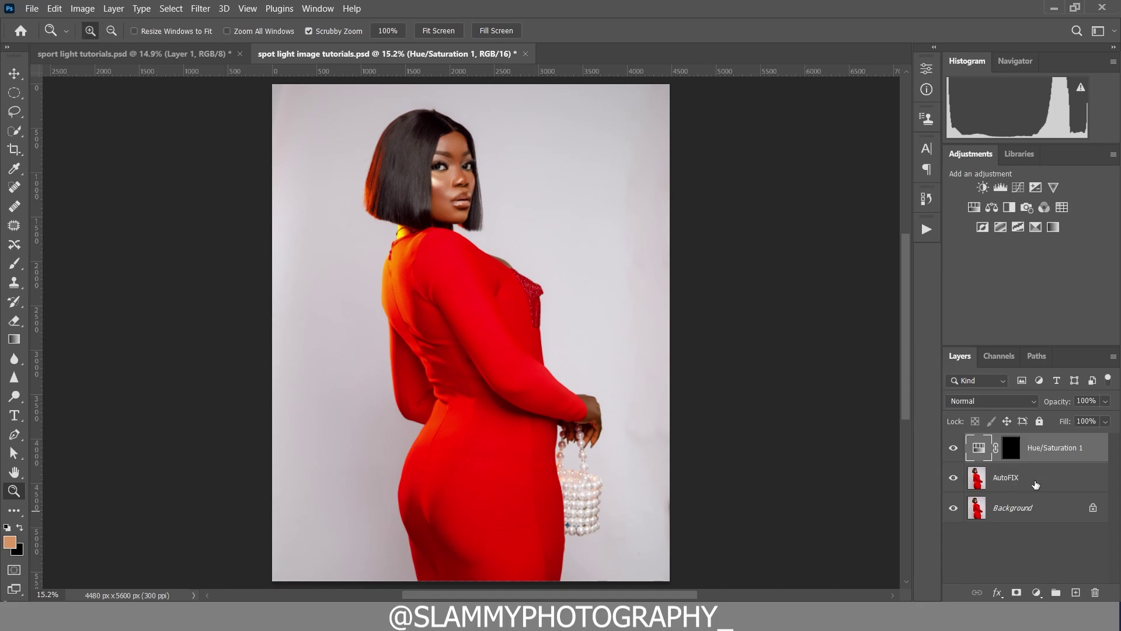
{"action": "right_click", "coordinate": [1070, 445]}
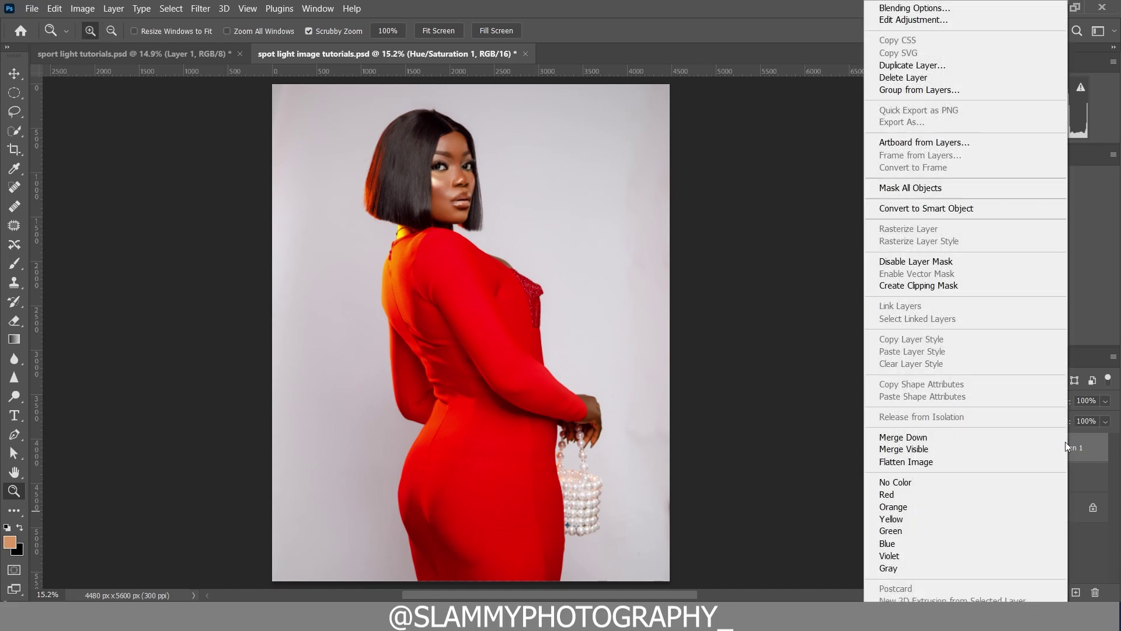
{"action": "left_click", "coordinate": [1052, 461]}
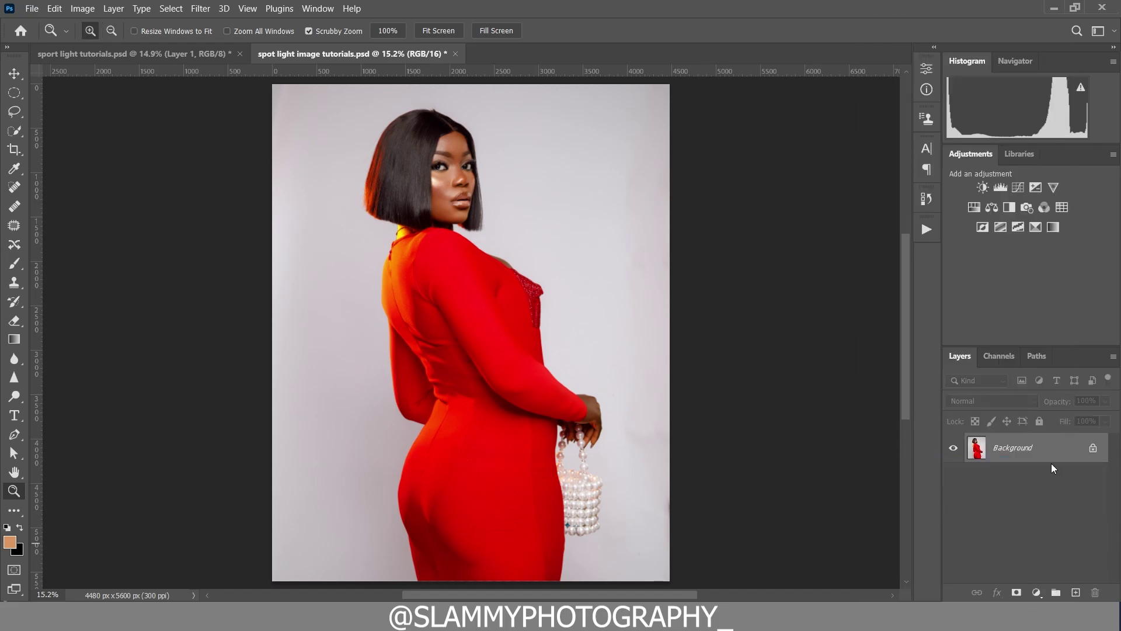
- Duplicate the Background layer and name the copy 'subject'
{"action": "left_click_drag", "start_coordinate": [1044, 457], "coordinate": [1075, 592]}
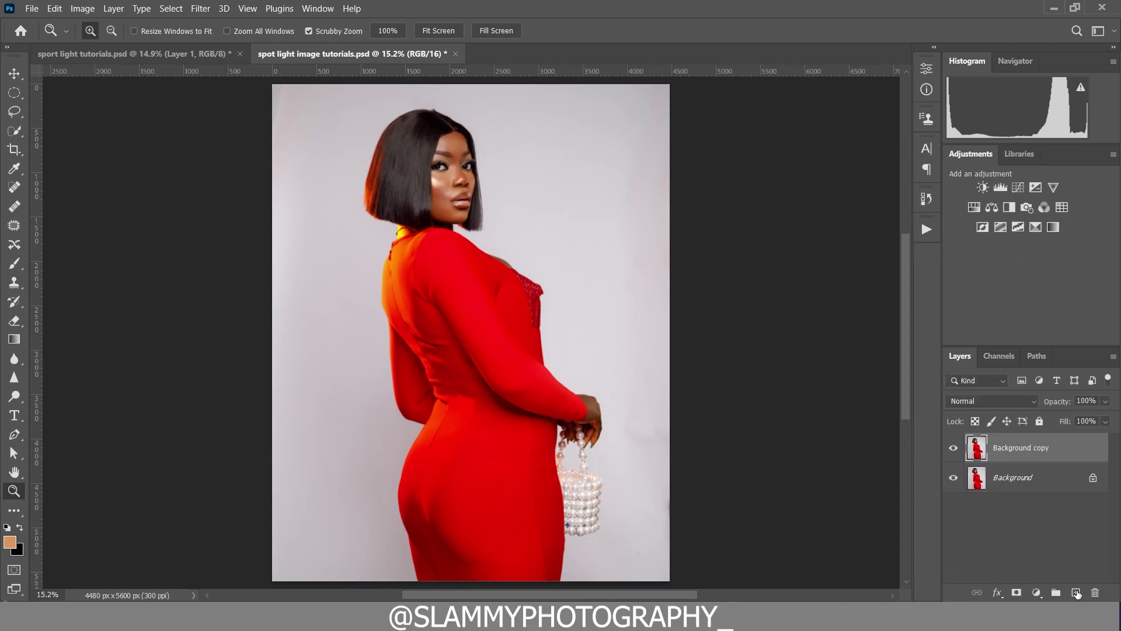
{"action": "double_click", "coordinate": [1009, 449]}
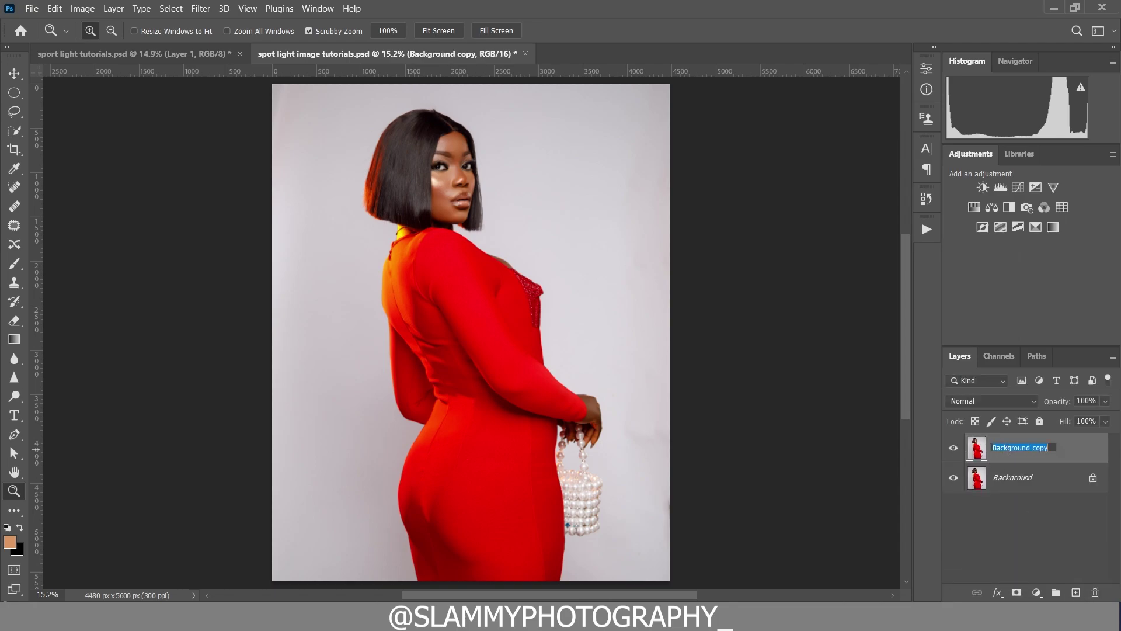
{"action": "type", "text": "subject"}
{"action": "key", "text": "Return"}
- Use Select Subject on the woman and add a layer mask to the subject layer
{"action": "left_click", "coordinate": [11, 131]}
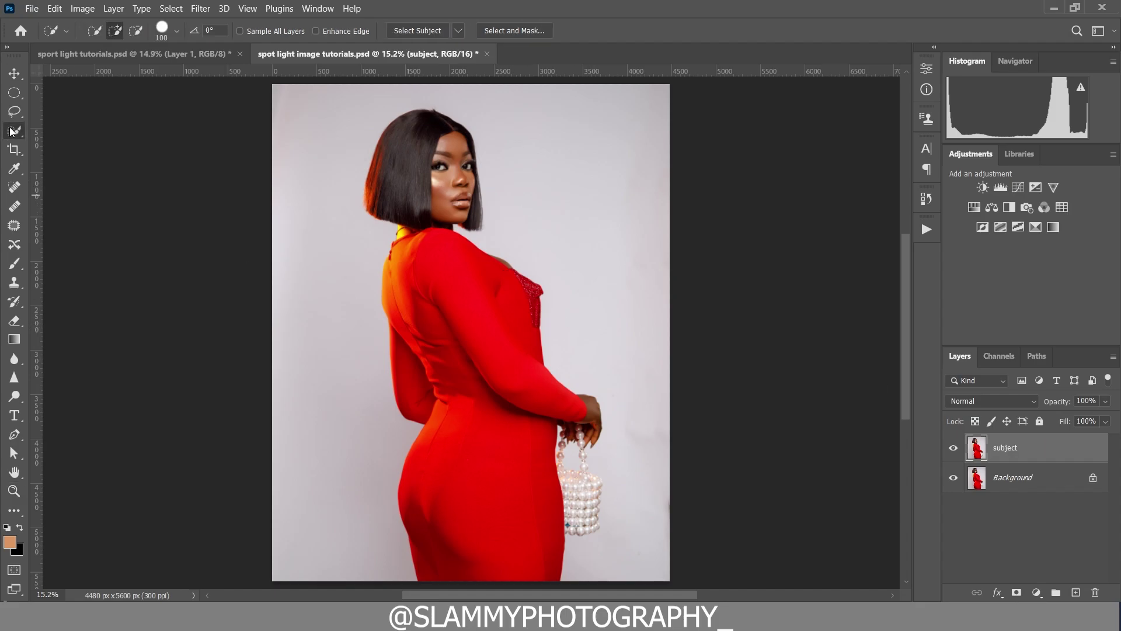
{"action": "left_click", "coordinate": [417, 31]}
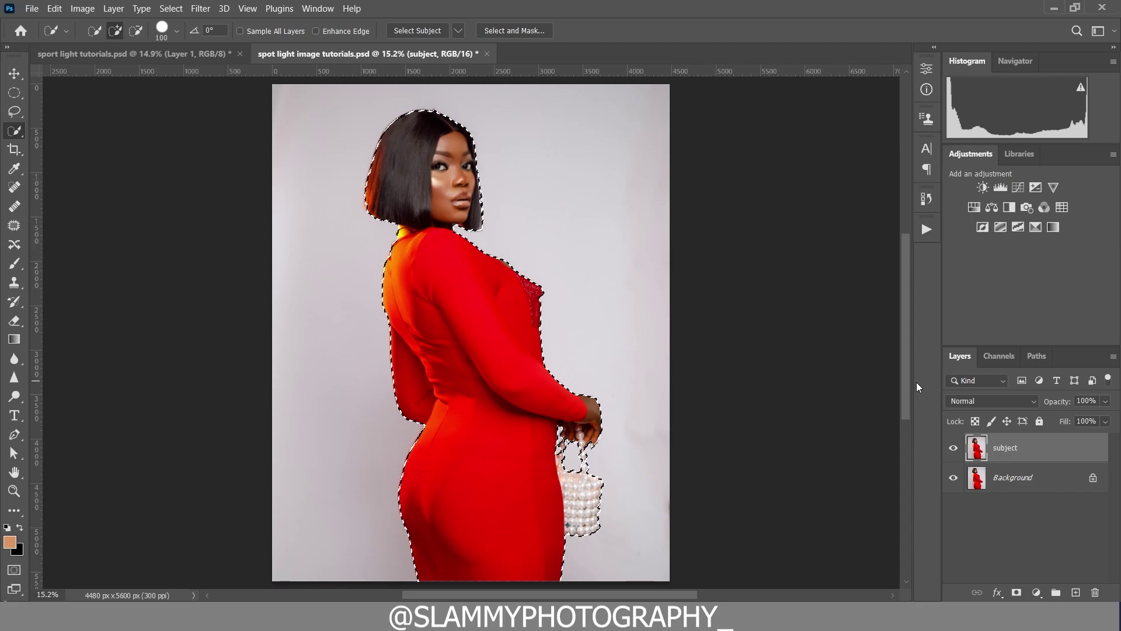
{"action": "left_click", "coordinate": [1016, 593]}
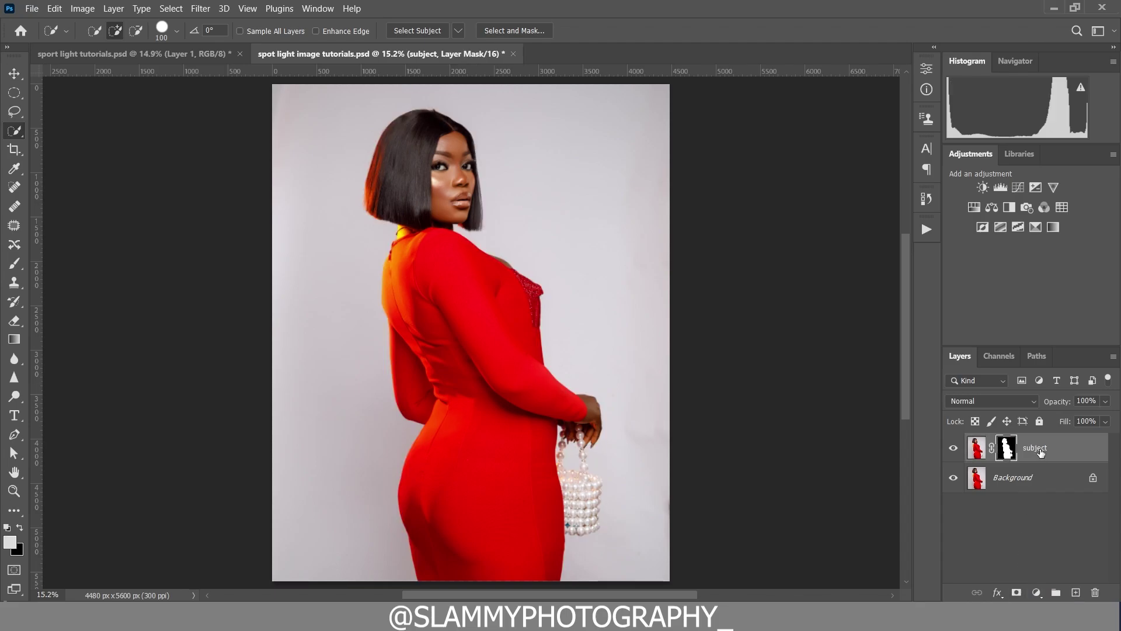
- Duplicate the masked subject layer and rename the lower copy 'shadow'
{"action": "left_click_drag", "start_coordinate": [1043, 449], "coordinate": [1076, 592]}
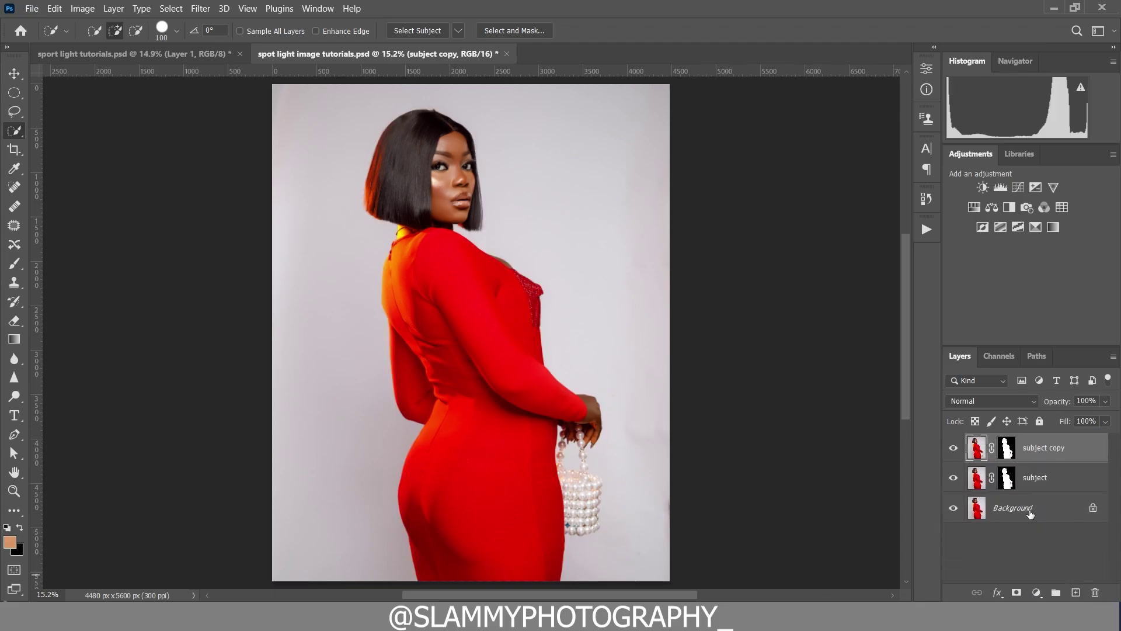
{"action": "left_click", "coordinate": [1006, 484]}
{"action": "double_click", "coordinate": [1037, 477]}
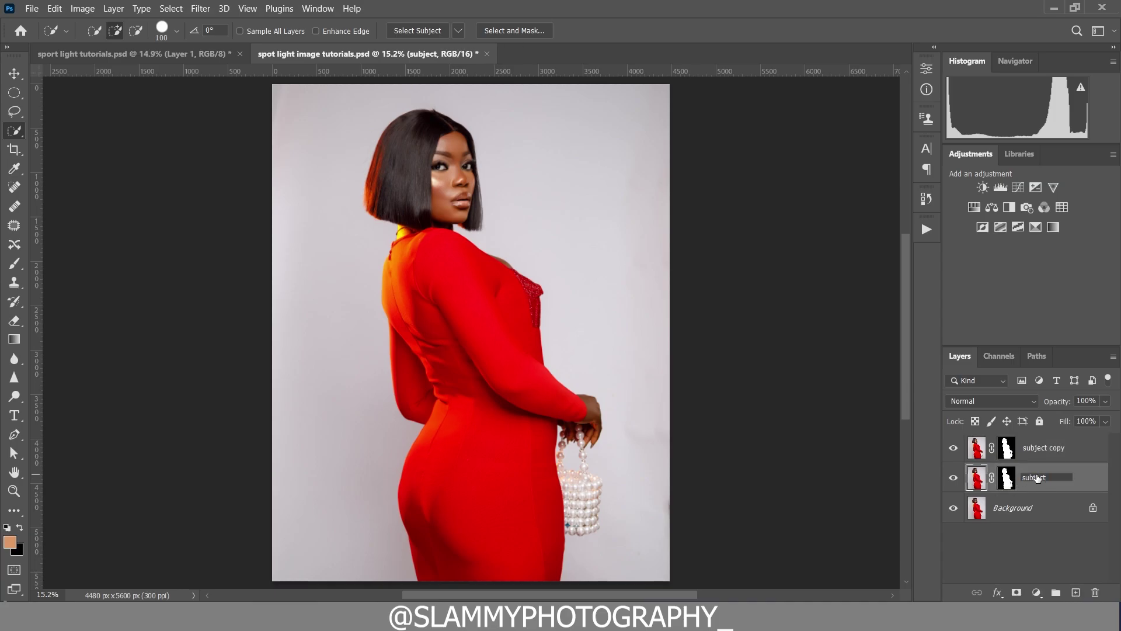
{"action": "type", "text": "shadow"}
{"action": "key", "text": "Return"}
- Convert the shadow layer to a smart object and open Hue/Saturation with Ctrl+U
{"action": "right_click", "coordinate": [1055, 477]}
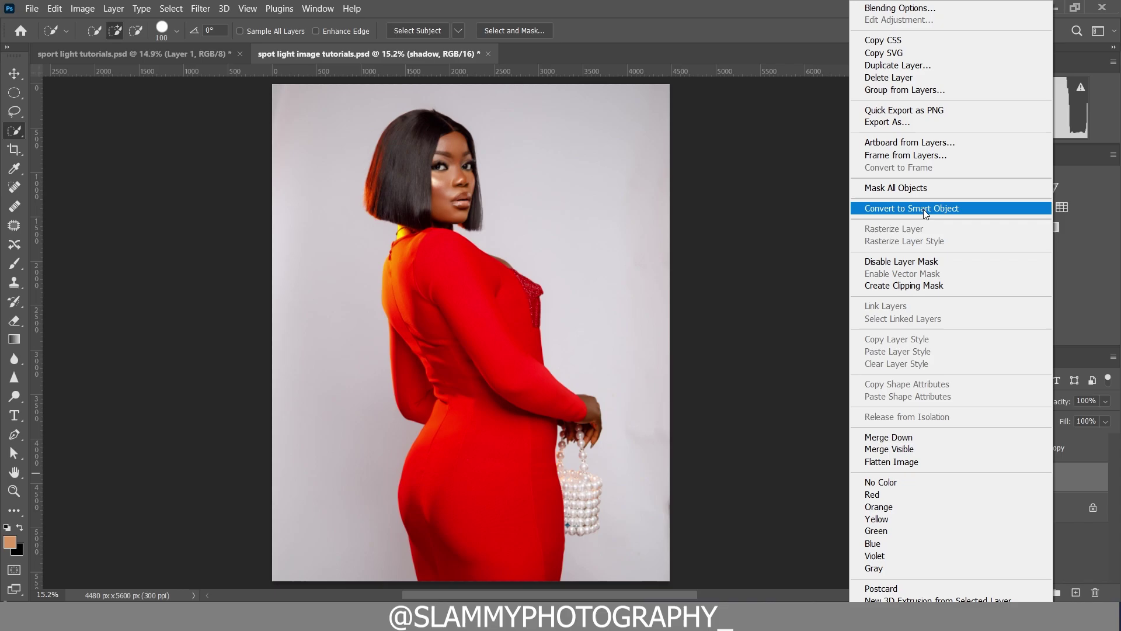
{"action": "left_click", "coordinate": [923, 209]}
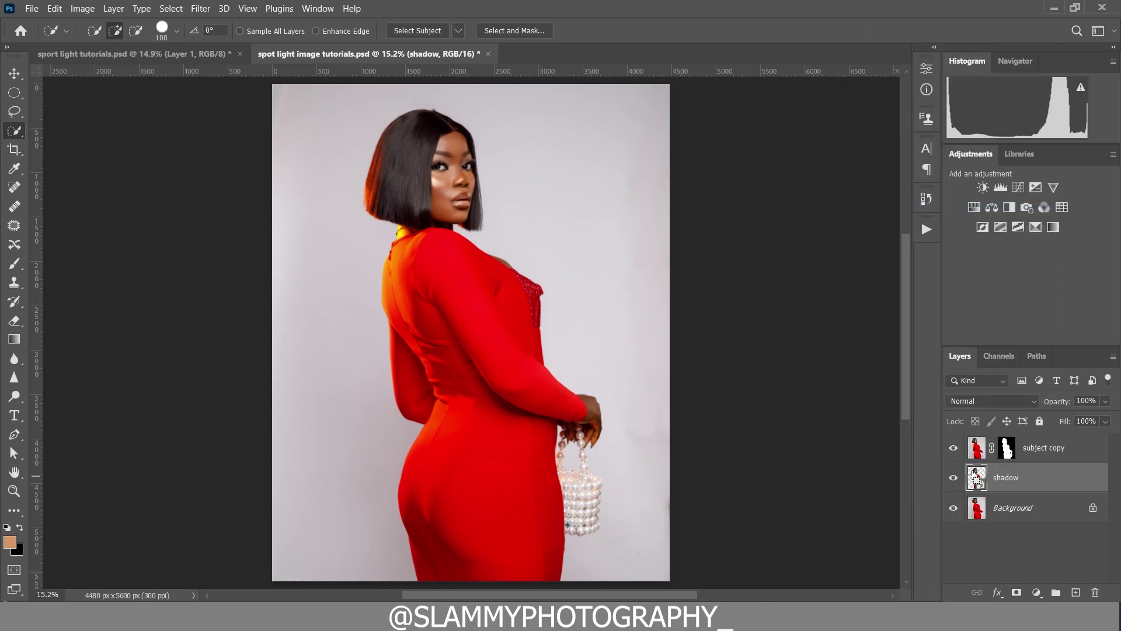
{"action": "key", "text": "ctrl+u"}
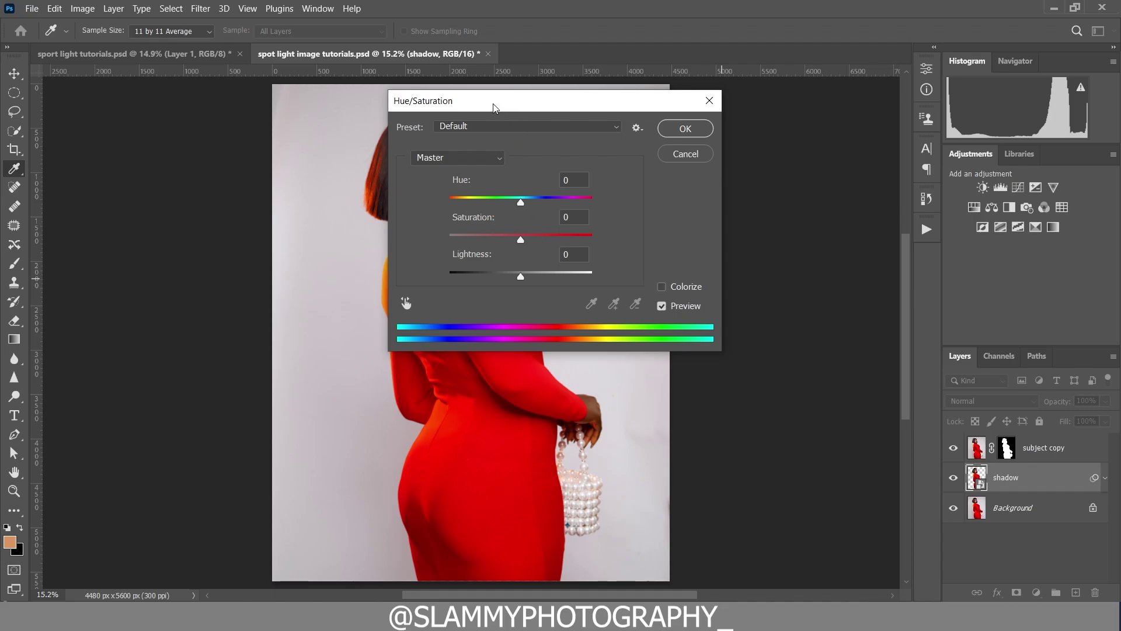
- Drop the shadow layer's Hue/Saturation Lightness to -100 to make a solid black silhouette
{"action": "left_click_drag", "start_coordinate": [494, 108], "coordinate": [727, 126]}
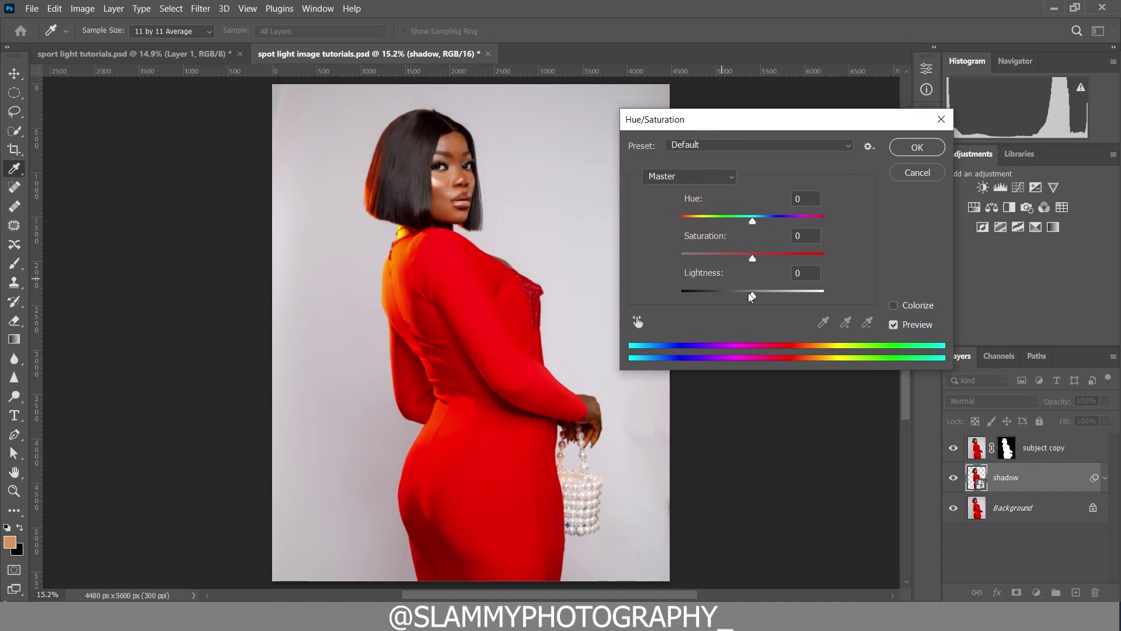
{"action": "left_click_drag", "start_coordinate": [752, 297], "coordinate": [649, 298]}
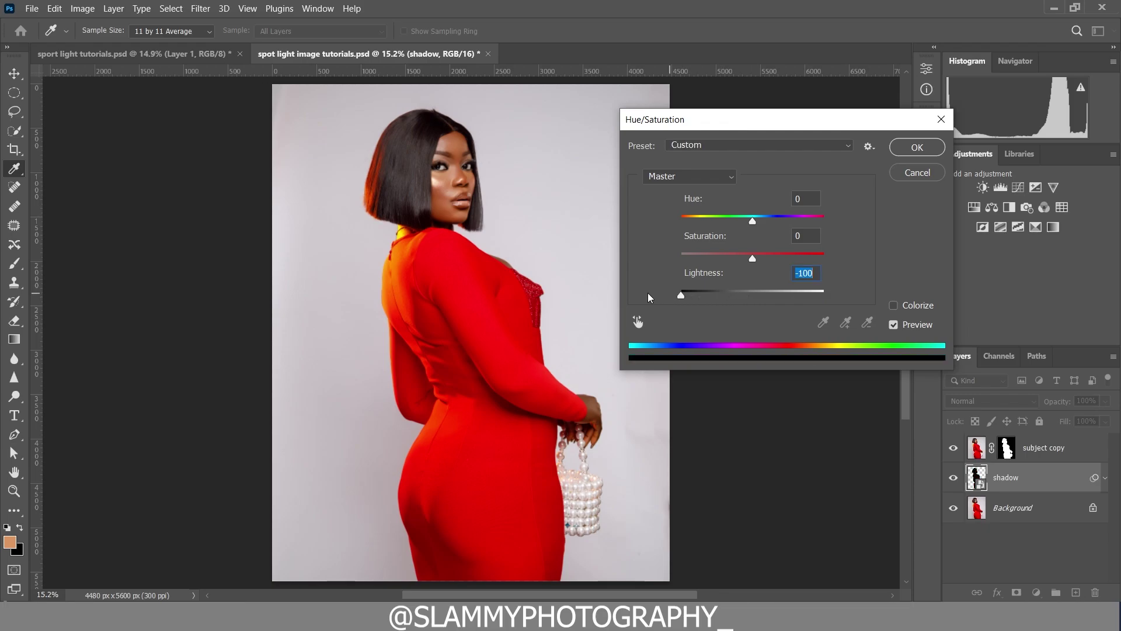
{"action": "left_click", "coordinate": [917, 147]}
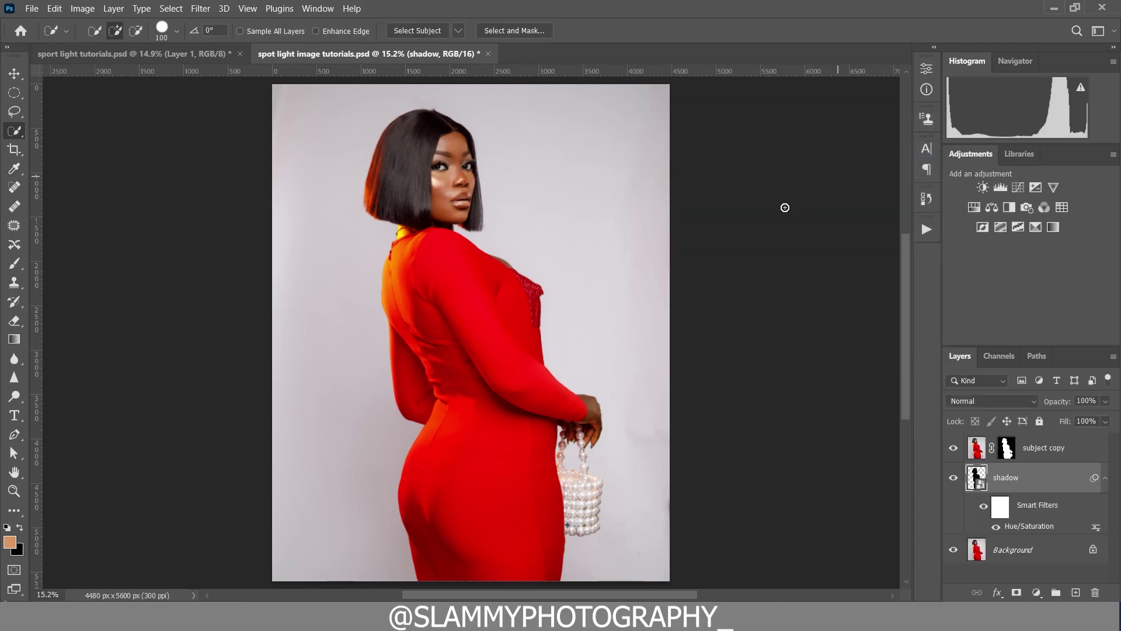
- Toggle the subject copy and shadow layers to check the silhouette, then begin a Free Transform
{"action": "left_click", "coordinate": [953, 448]}
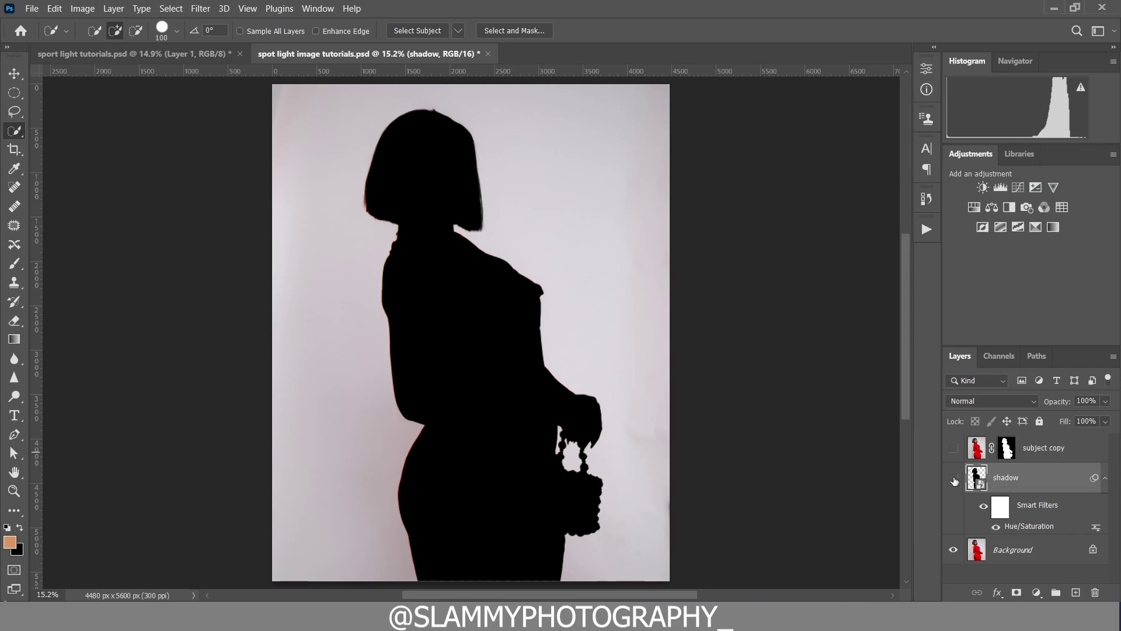
{"action": "left_click", "coordinate": [955, 481]}
{"action": "left_click", "coordinate": [954, 481]}
{"action": "left_click", "coordinate": [953, 449]}
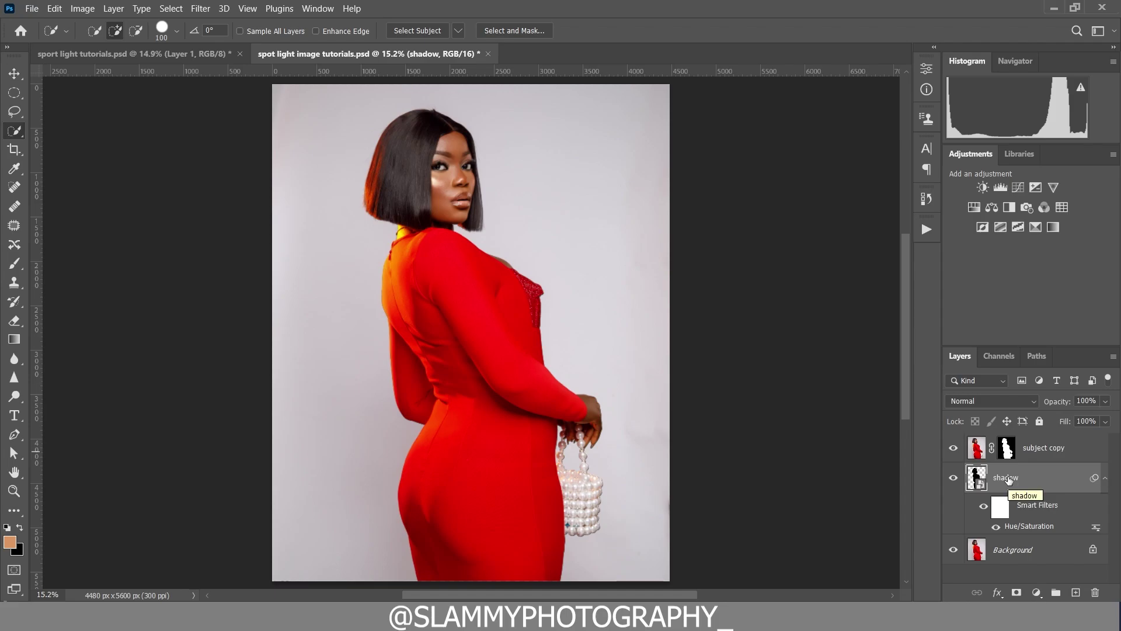
{"action": "key", "text": "ctrl+t"}
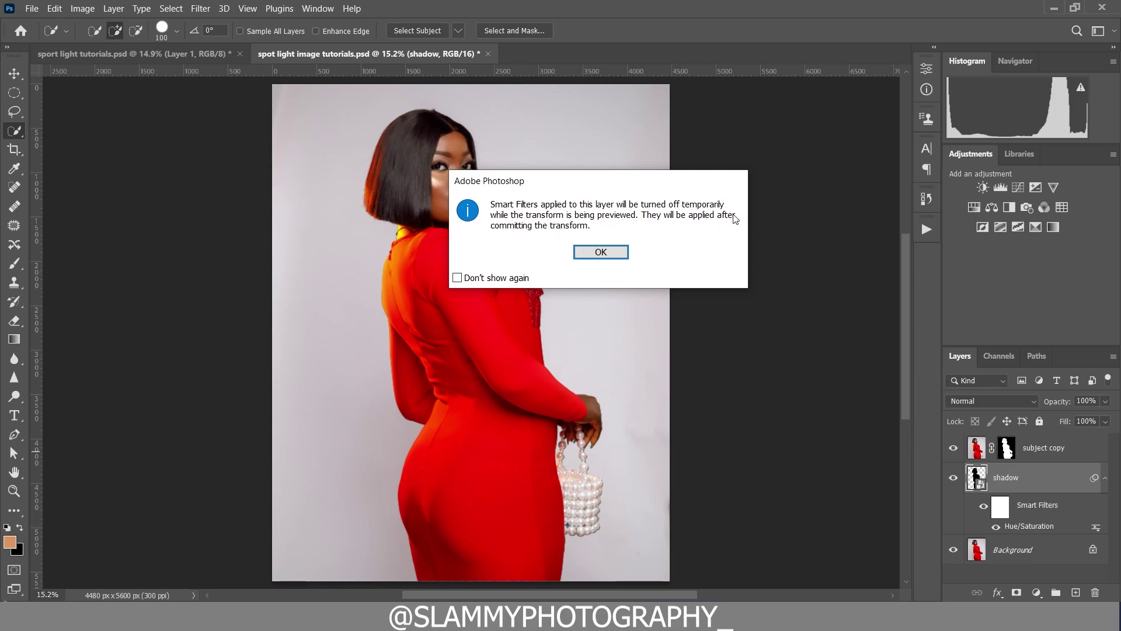
- Dismiss the smart-filter notice and shift the shadow left behind the woman
{"action": "left_click", "coordinate": [598, 254]}
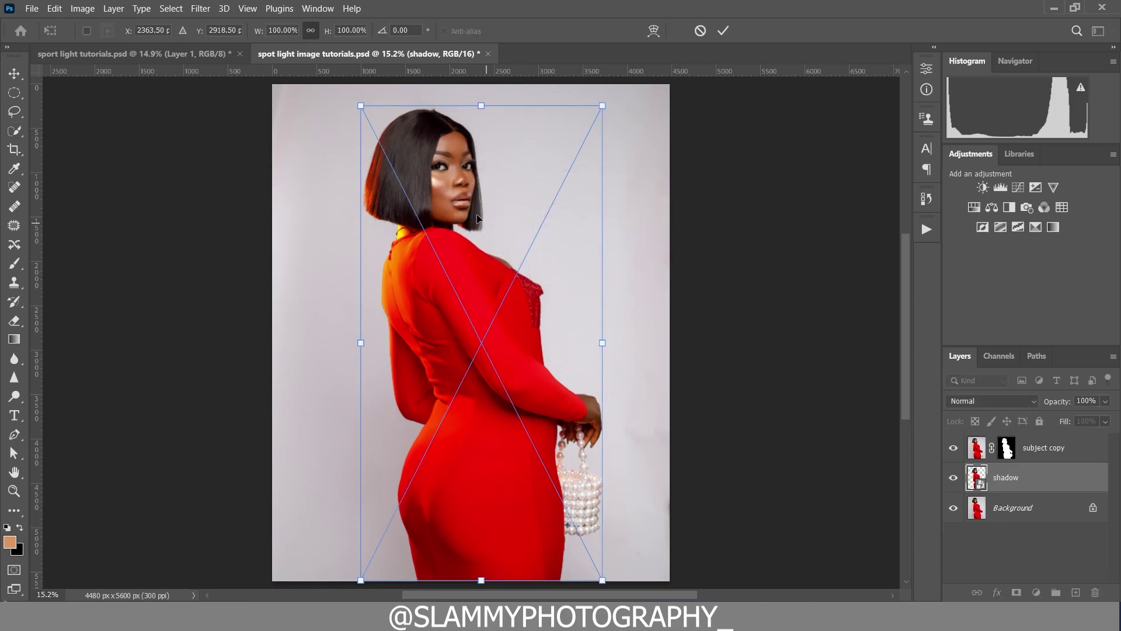
{"action": "left_click_drag", "start_coordinate": [457, 209], "coordinate": [458, 209]}
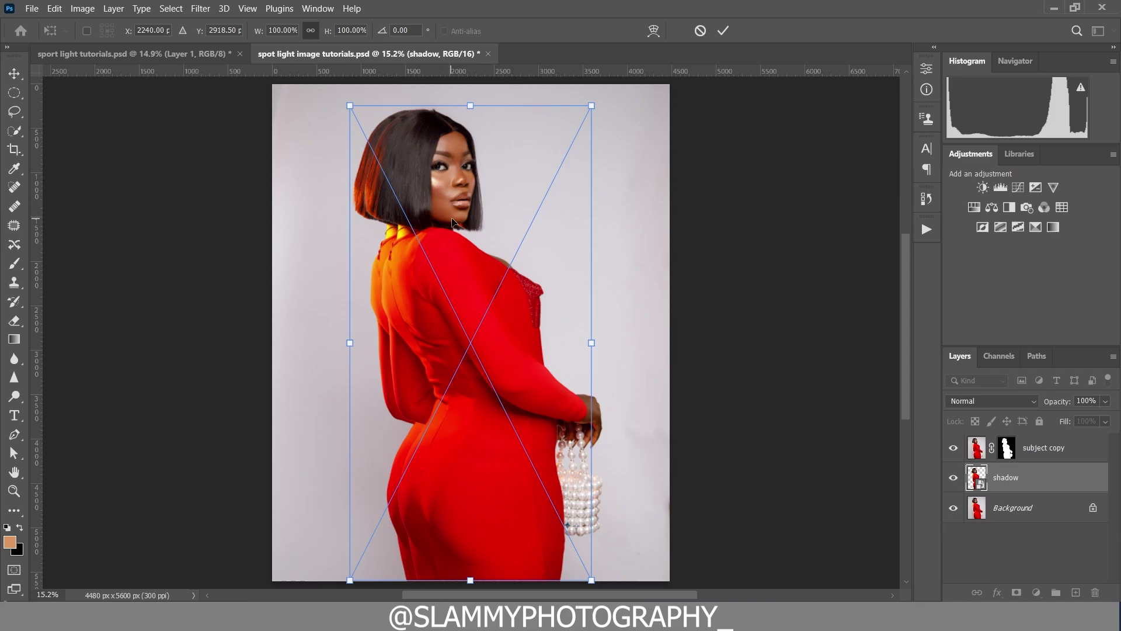
{"action": "left_click_drag", "start_coordinate": [473, 211], "coordinate": [463, 215]}
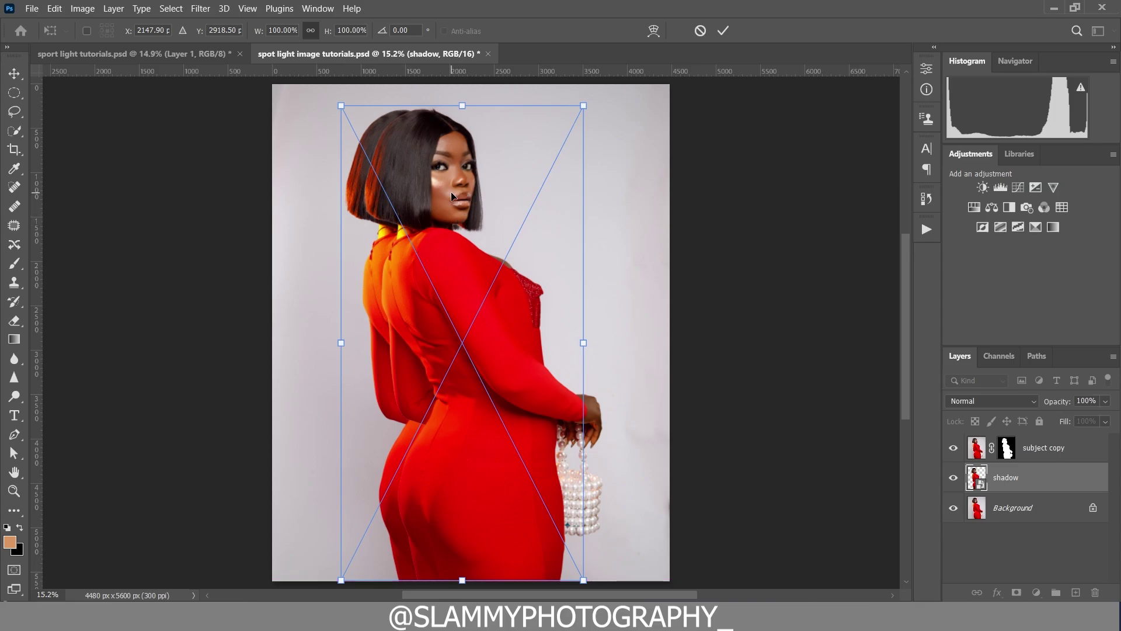
- Distort the shadow's corners so it slants left behind her back, and commit the transform
{"action": "right_click", "coordinate": [451, 194]}
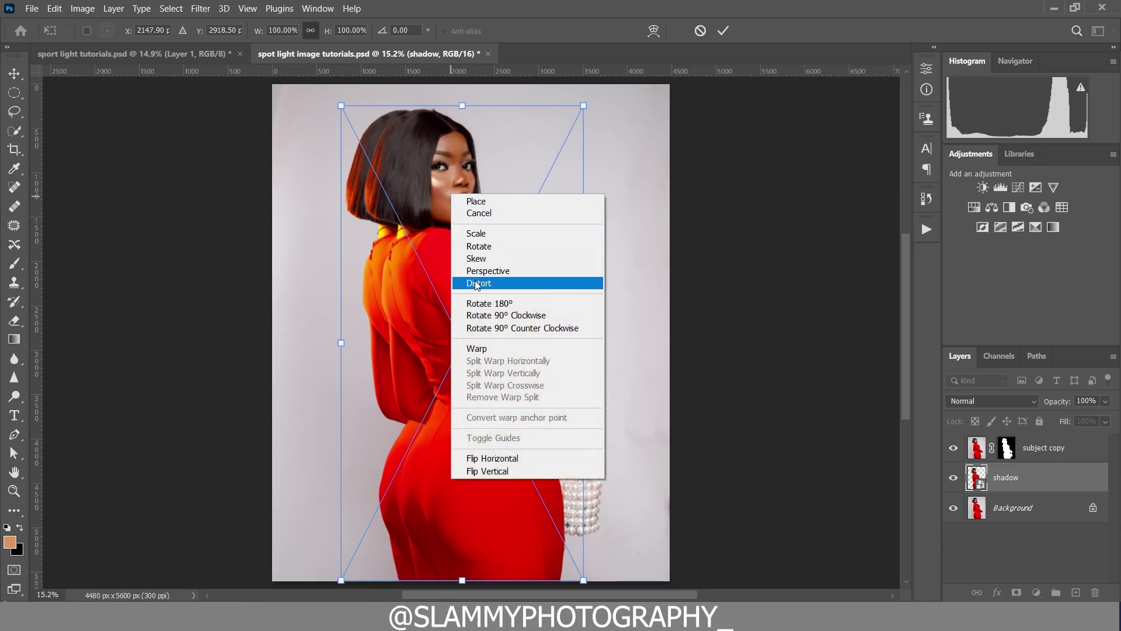
{"action": "left_click", "coordinate": [480, 258]}
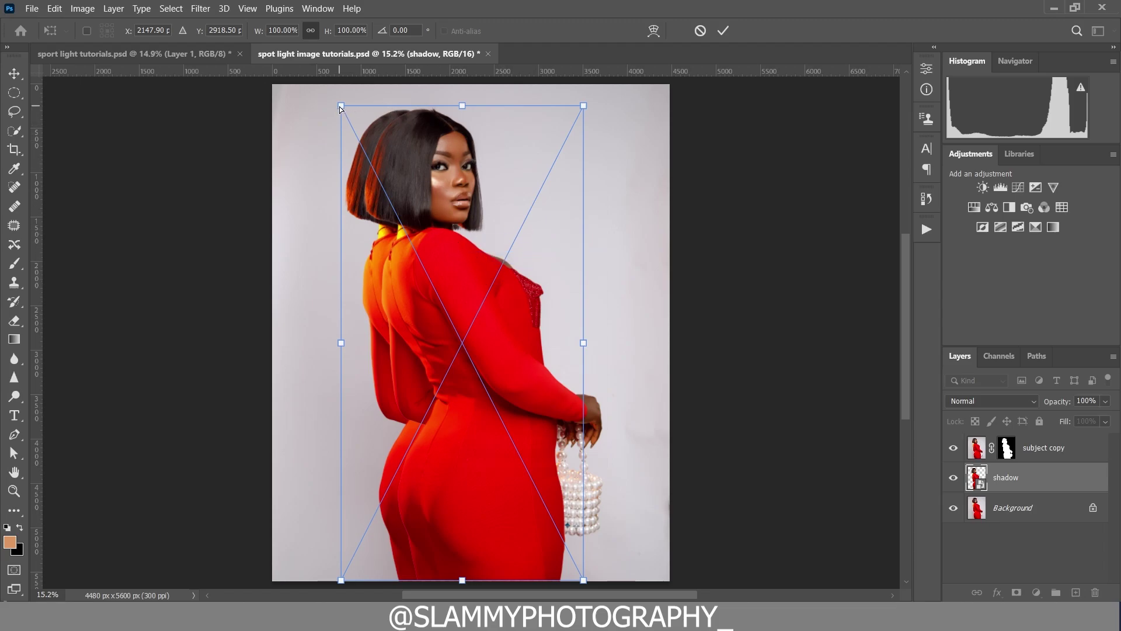
{"action": "mouse_move", "coordinate": [341, 108]}
{"action": "left_mouse_down"}
{"action": "mouse_move", "coordinate": [343, 137]}
{"action": "mouse_move", "coordinate": [342, 124]}
{"action": "left_mouse_up"}
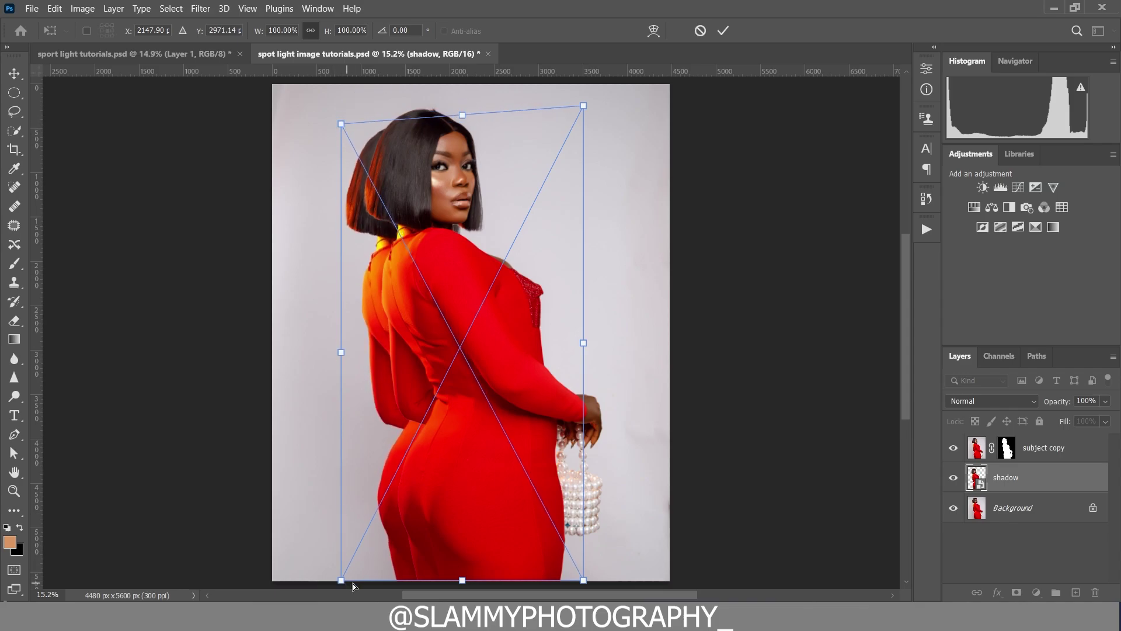
{"action": "left_click_drag", "start_coordinate": [353, 584], "coordinate": [369, 580]}
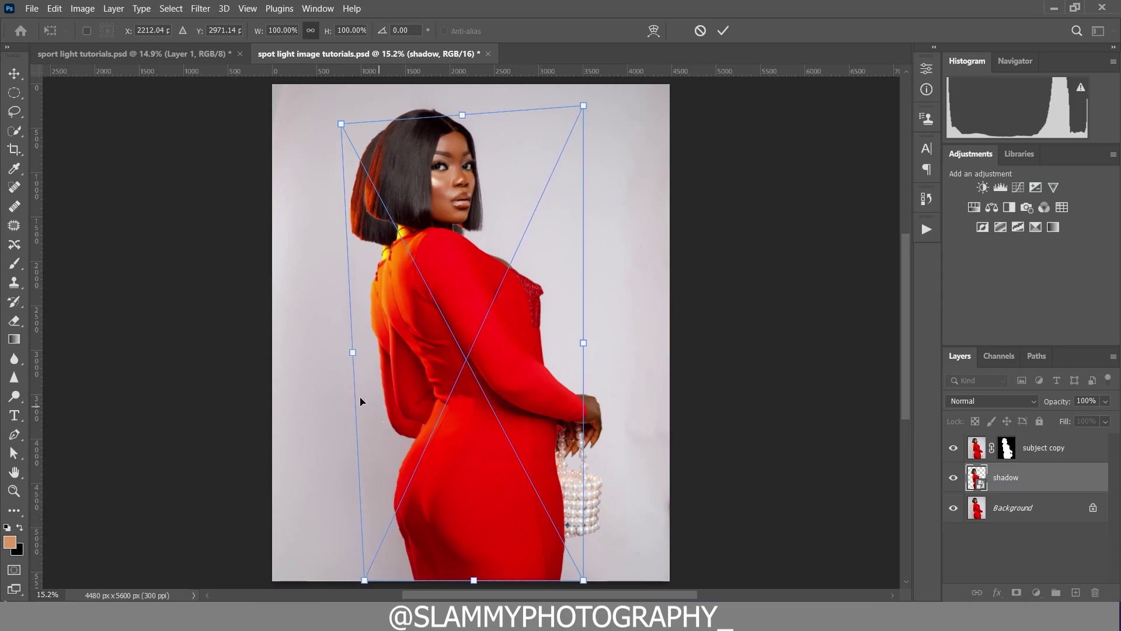
{"action": "left_click_drag", "start_coordinate": [350, 351], "coordinate": [348, 358]}
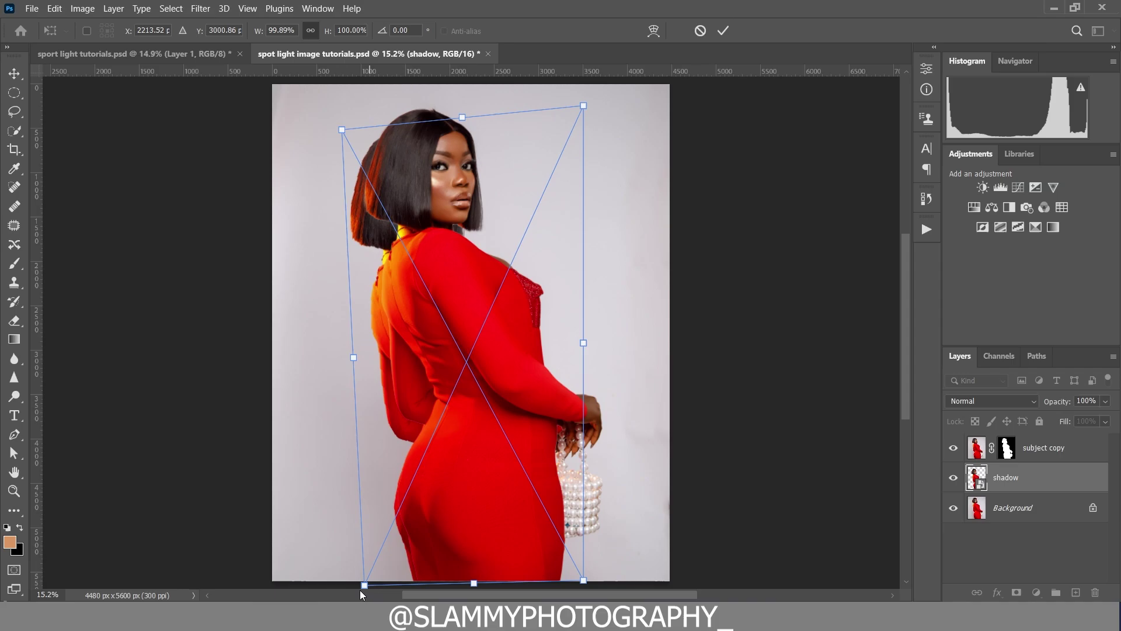
{"action": "left_click_drag", "start_coordinate": [361, 587], "coordinate": [367, 584]}
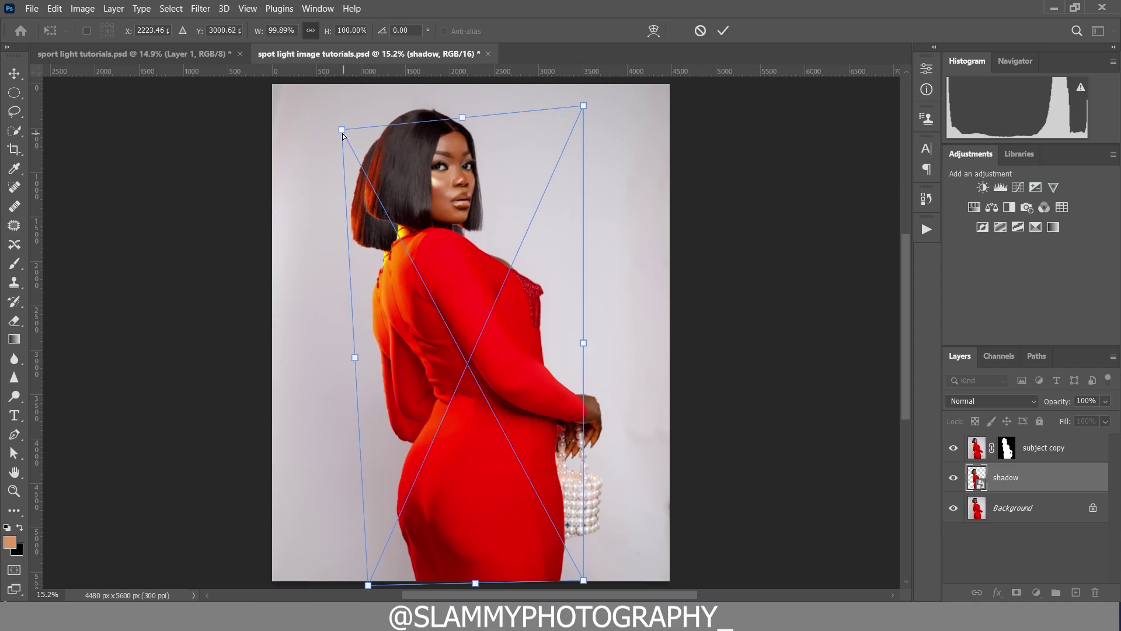
{"action": "left_click_drag", "start_coordinate": [339, 132], "coordinate": [336, 132]}
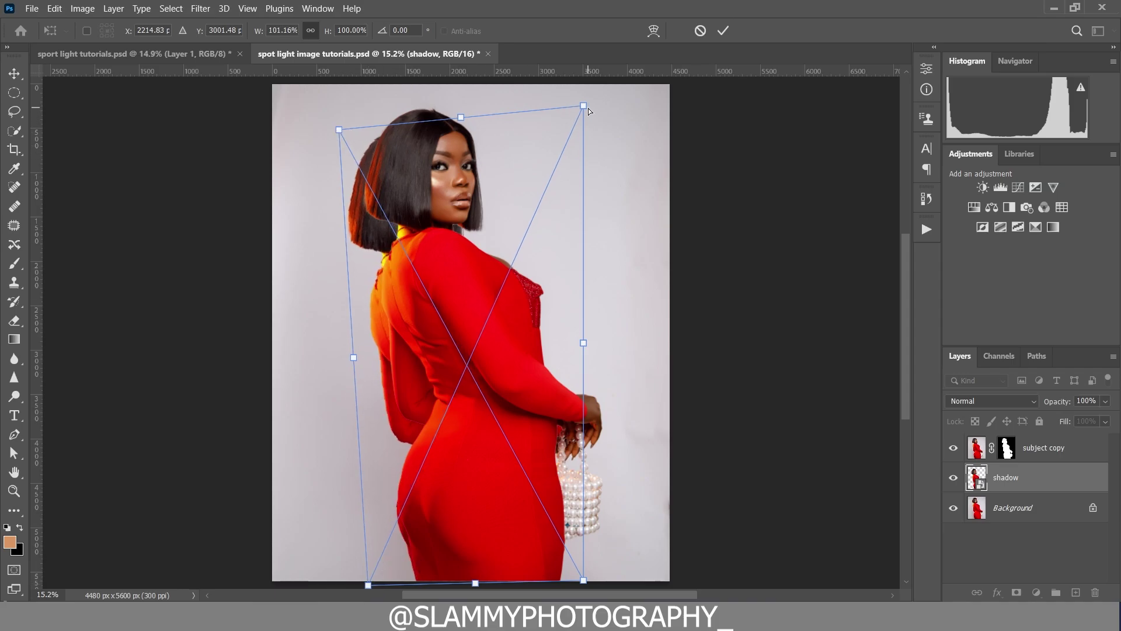
{"action": "left_click_drag", "start_coordinate": [582, 106], "coordinate": [556, 116]}
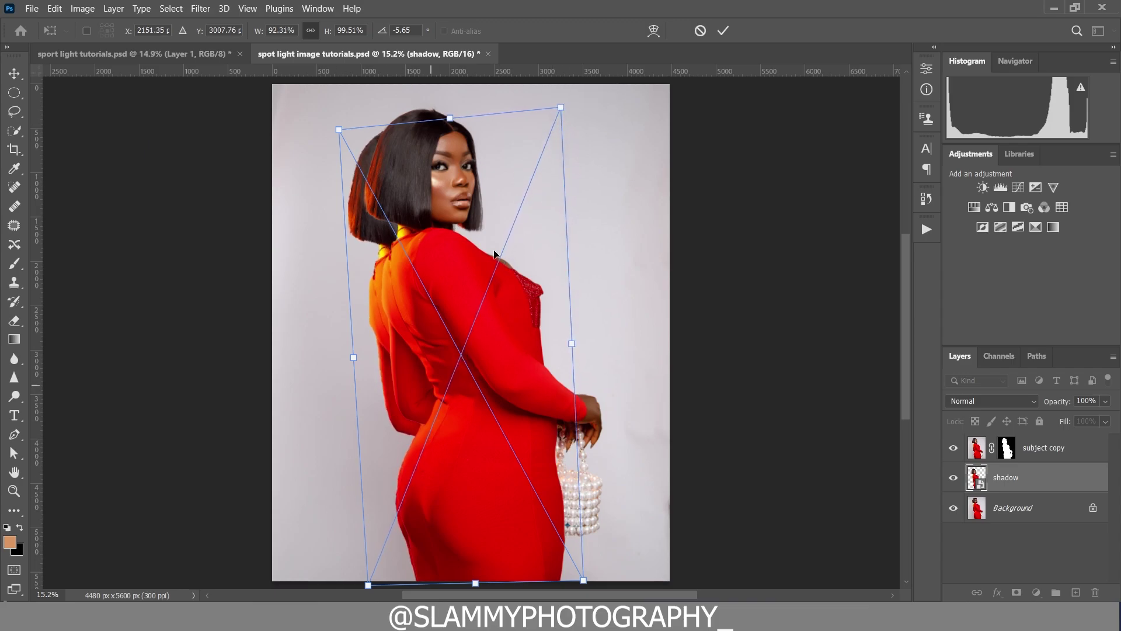
{"action": "left_click", "coordinate": [724, 30]}
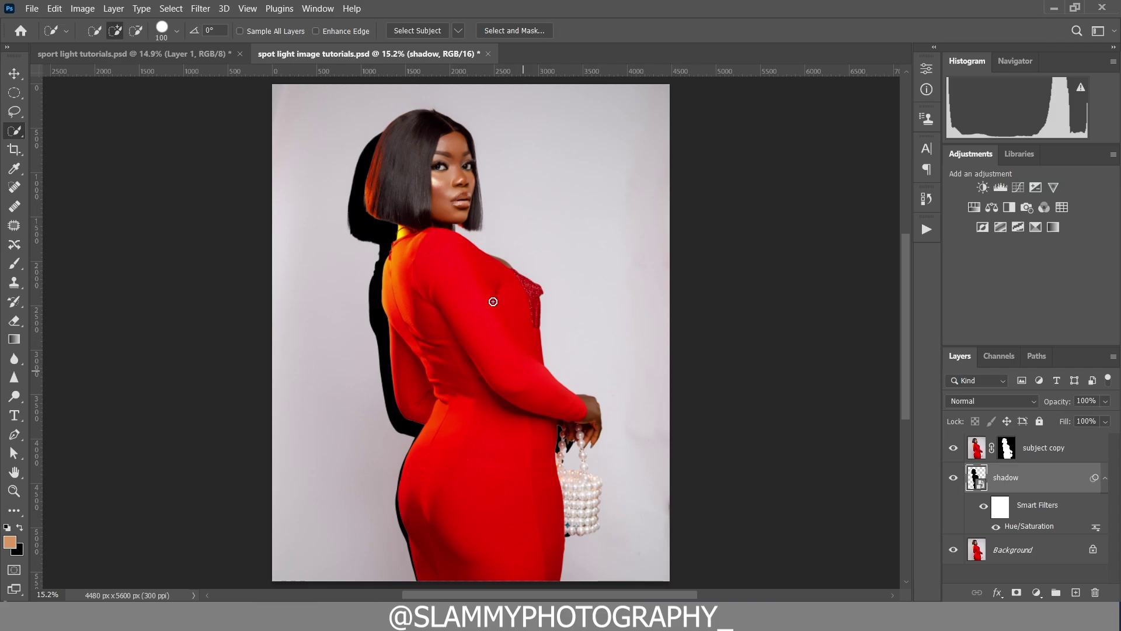
- Toggle the shadow layer off and on to check it, then open the Filter > Blur menu
{"action": "left_click", "coordinate": [953, 477]}
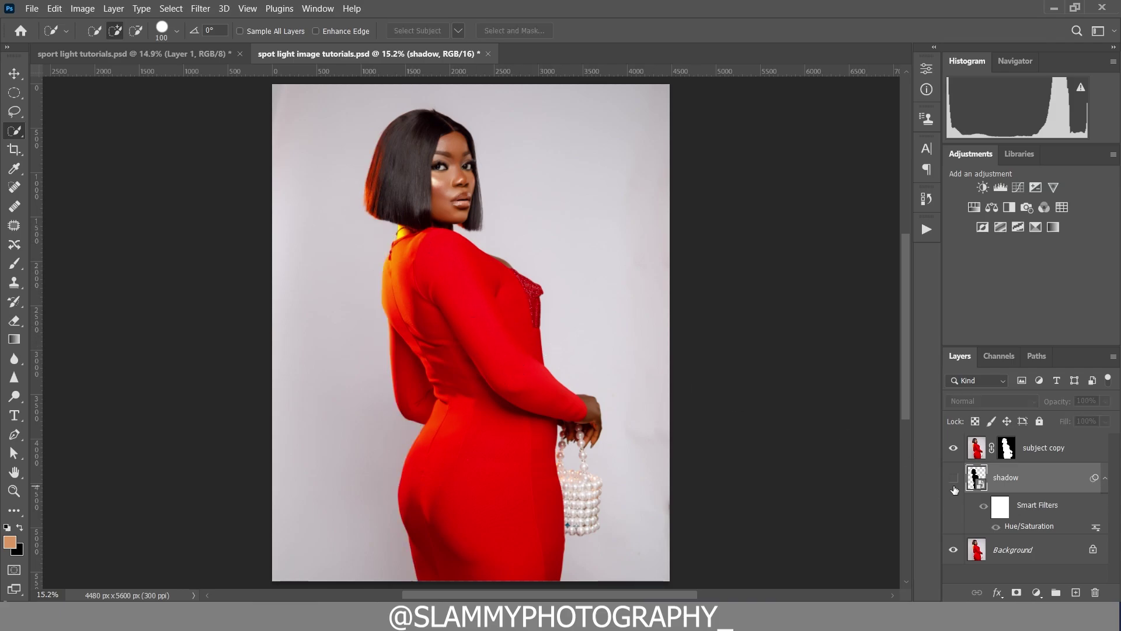
{"action": "left_click", "coordinate": [953, 478]}
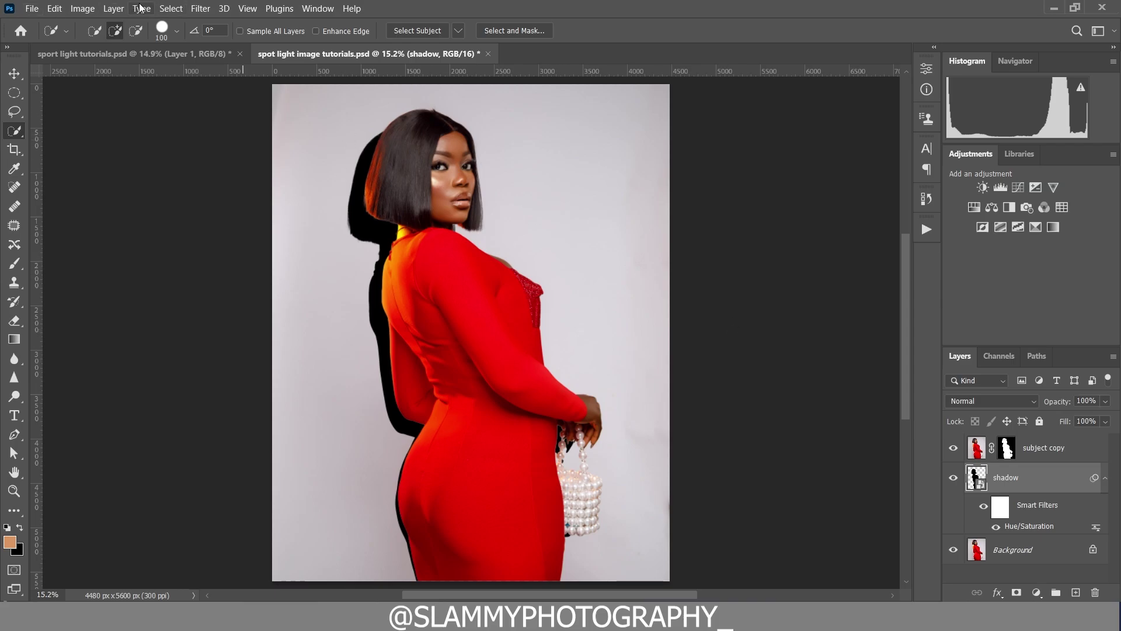
{"action": "left_click", "coordinate": [200, 8]}
- Apply a 30.4 px Gaussian Blur to the shadow layer
{"action": "mouse_move", "coordinate": [296, 183]}
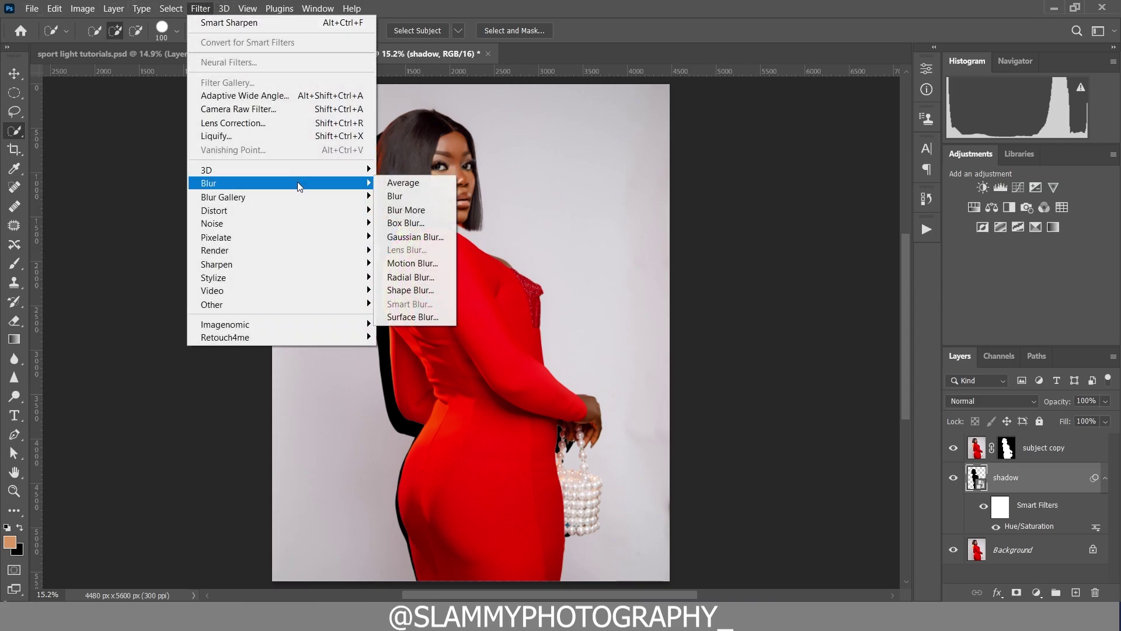
{"action": "left_click", "coordinate": [412, 237]}
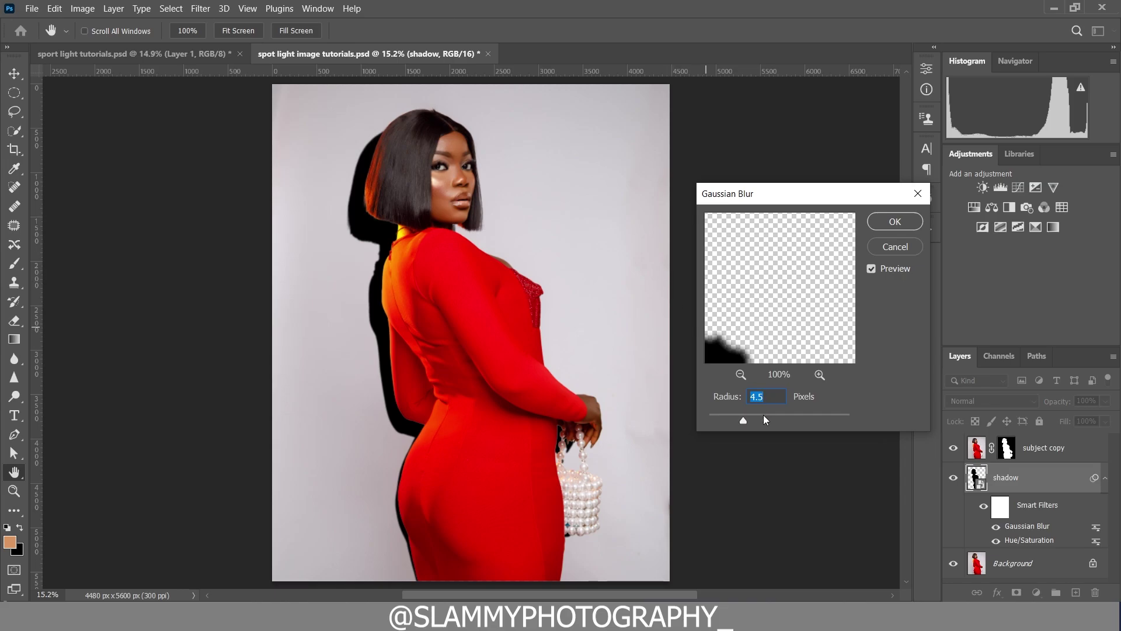
{"action": "left_click", "coordinate": [768, 415]}
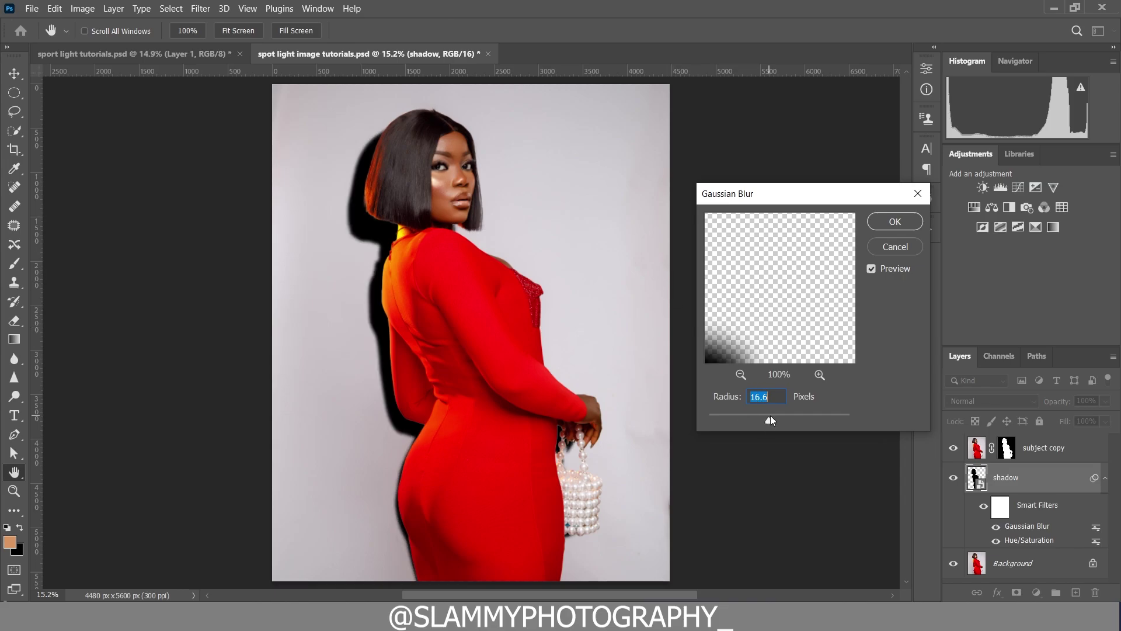
{"action": "left_click", "coordinate": [774, 419]}
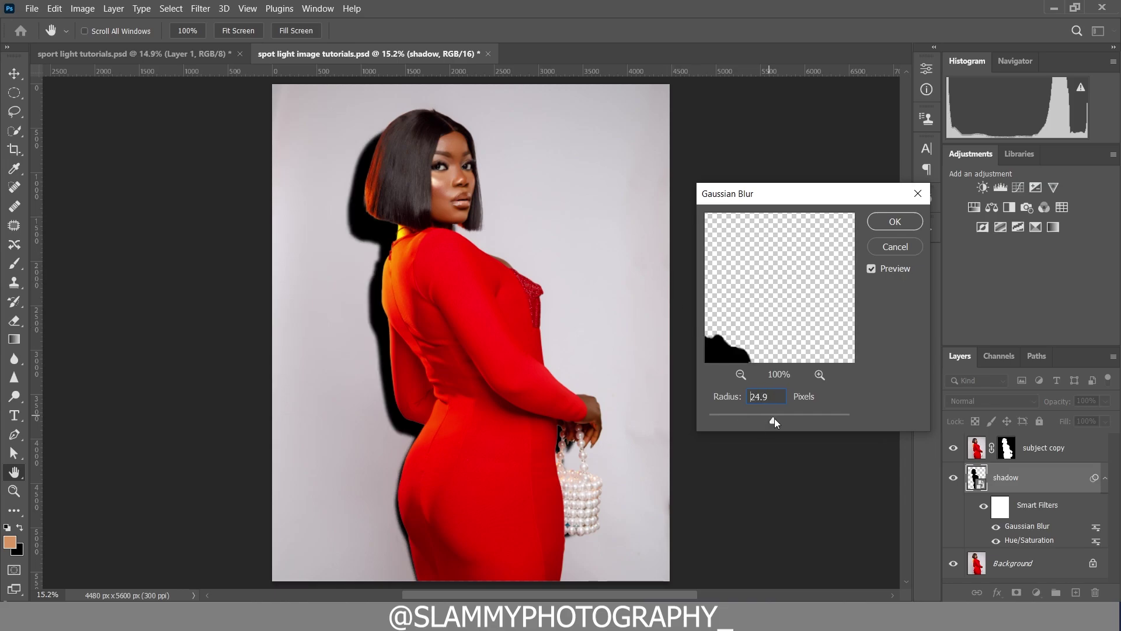
{"action": "left_click_drag", "start_coordinate": [776, 419], "coordinate": [777, 418]}
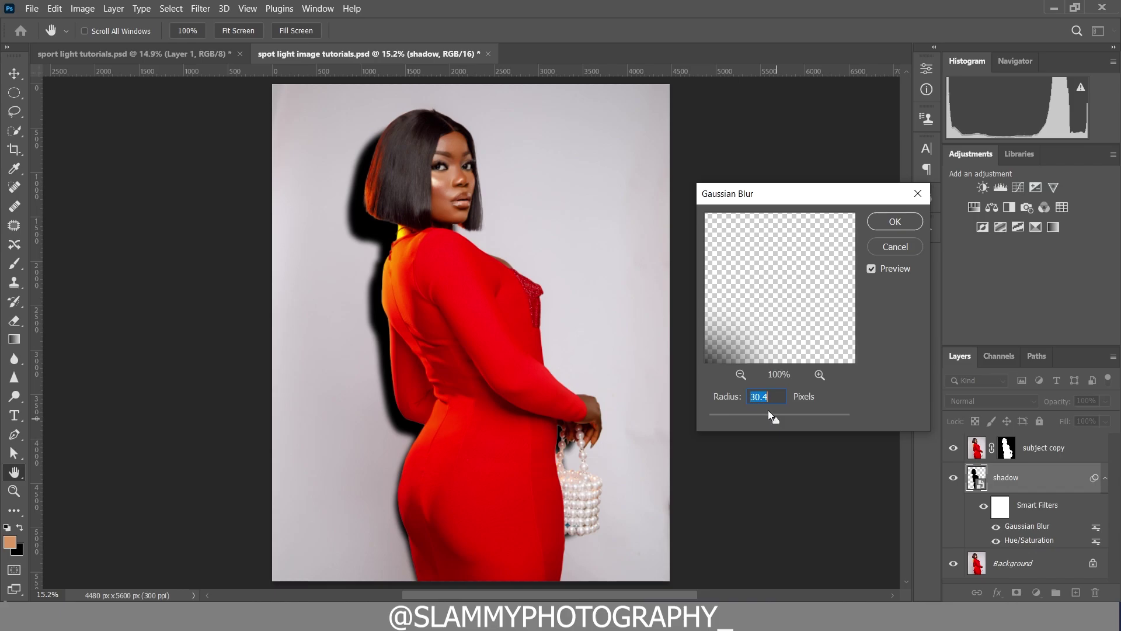
{"action": "left_click", "coordinate": [896, 222]}
- Set the shadow layer's opacity to 85%, then select the subject copy layer
{"action": "key", "text": "w"}
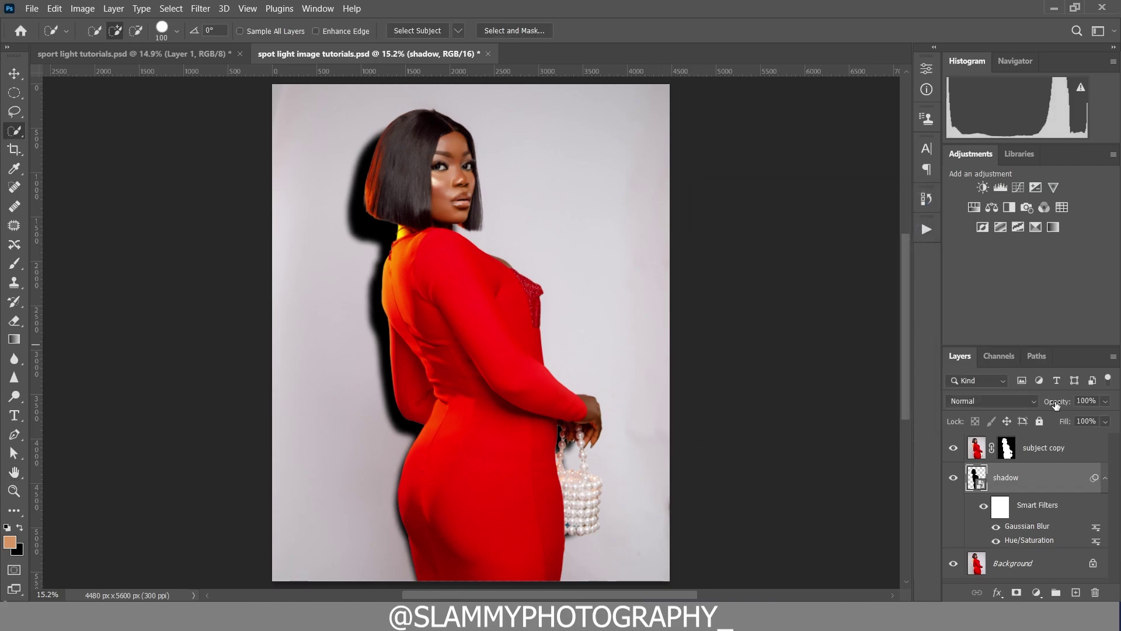
{"action": "left_click_drag", "start_coordinate": [1056, 404], "coordinate": [1050, 404]}
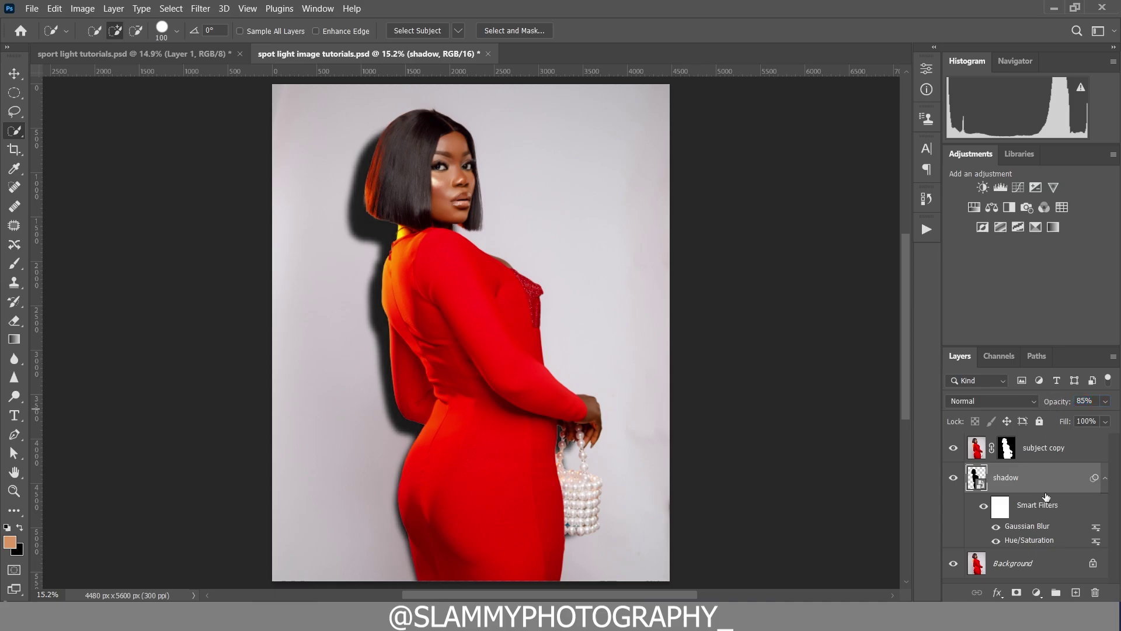
{"action": "left_click", "coordinate": [1046, 451]}
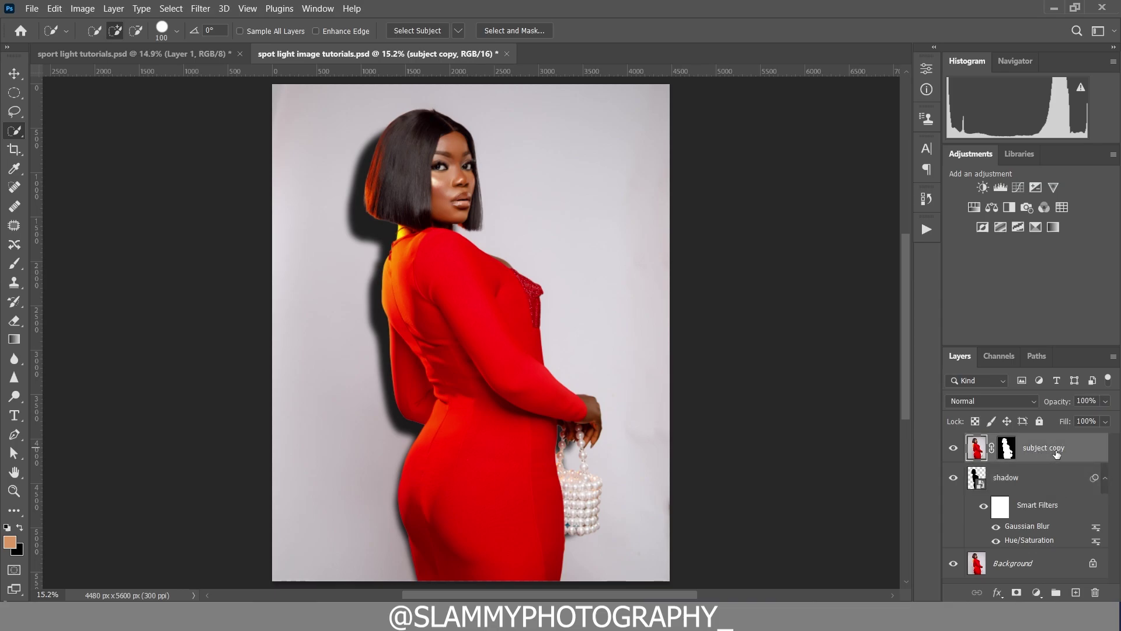
- Draw a circular elliptical-marquee selection around the woman and add a Curves adjustment layer to it
{"action": "left_click", "coordinate": [14, 96]}
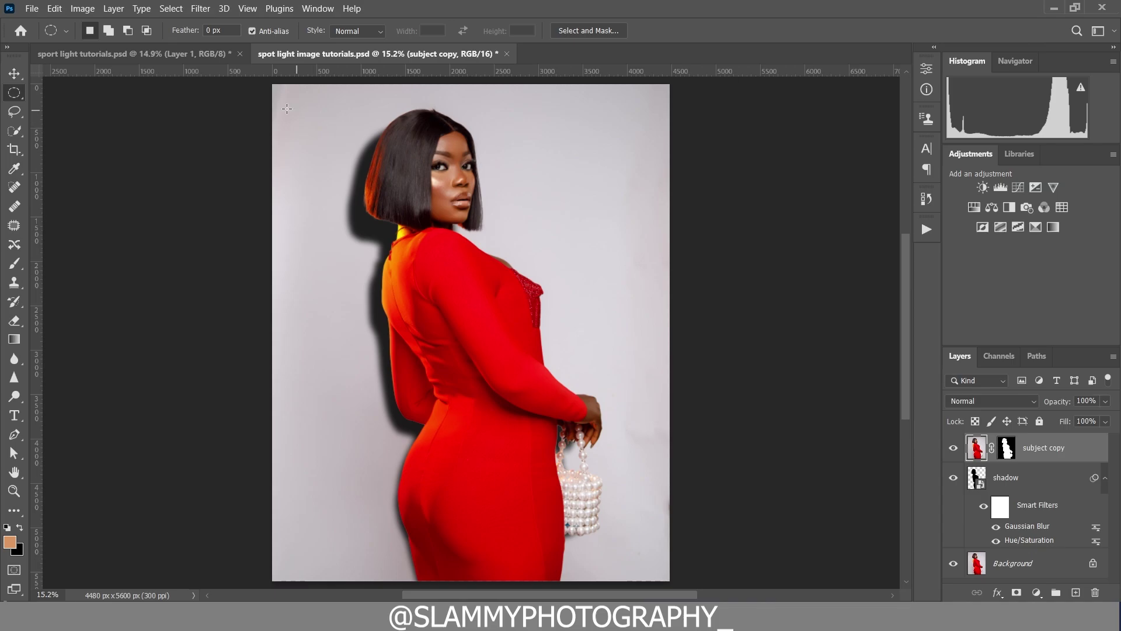
{"action": "left_click_drag", "start_coordinate": [289, 104], "coordinate": [681, 575]}
{"action": "key", "text": "shift"}
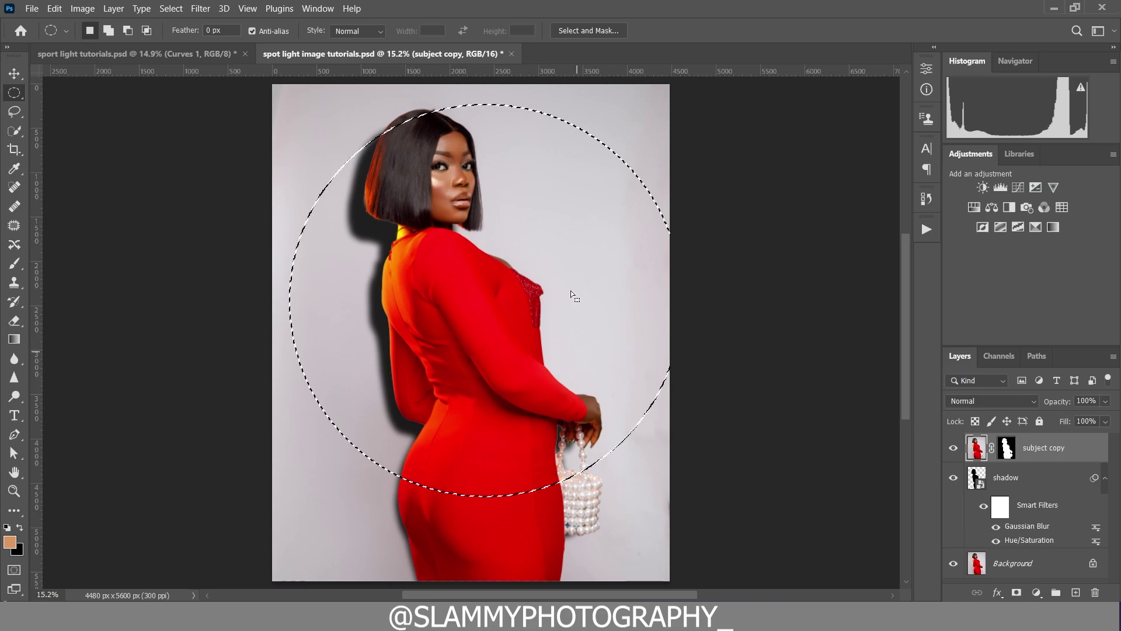
{"action": "left_click", "coordinate": [1036, 592]}
{"action": "left_click", "coordinate": [1048, 408]}
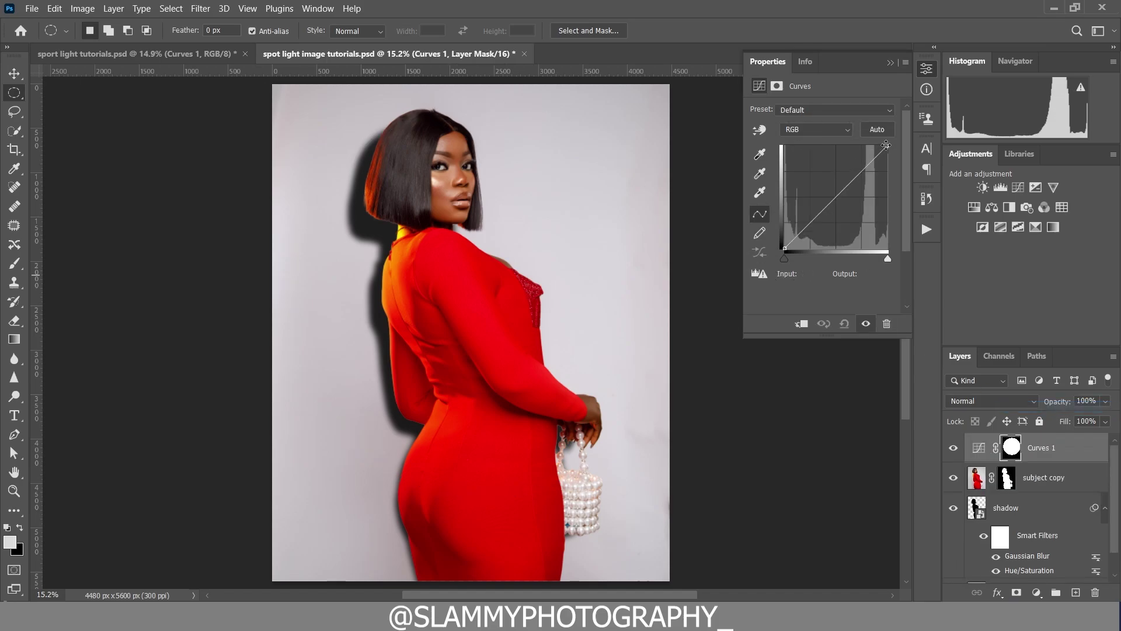
- Lower the Curves highlight output to 29 and invert the Curves 1 mask to darken outside the circle
{"action": "left_click_drag", "start_coordinate": [888, 145], "coordinate": [889, 238]}
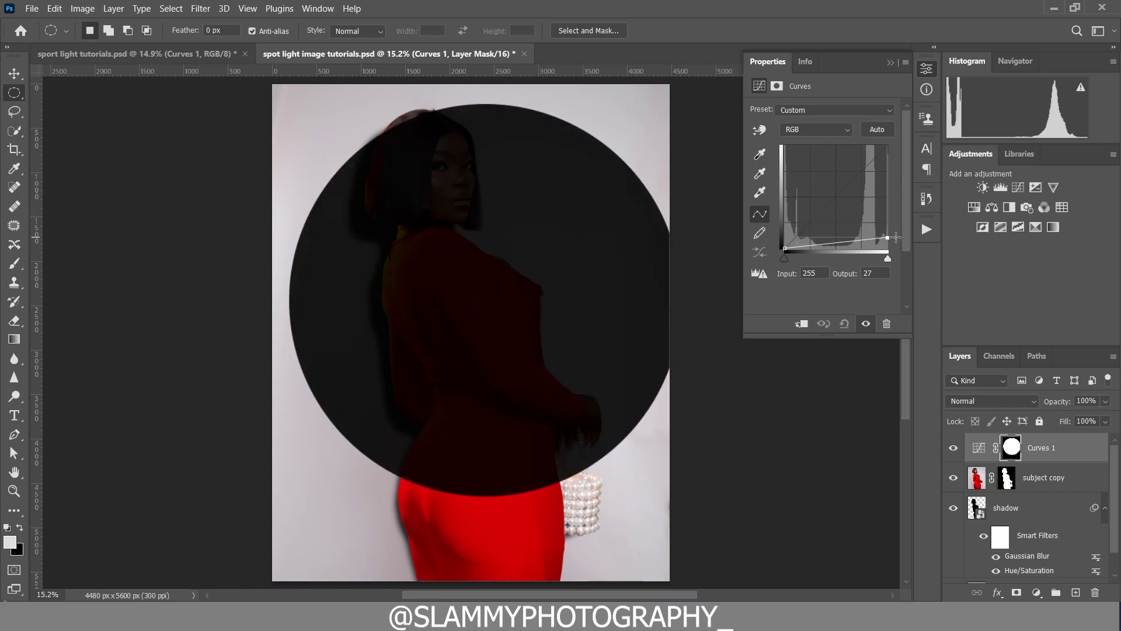
{"action": "left_click", "coordinate": [891, 63]}
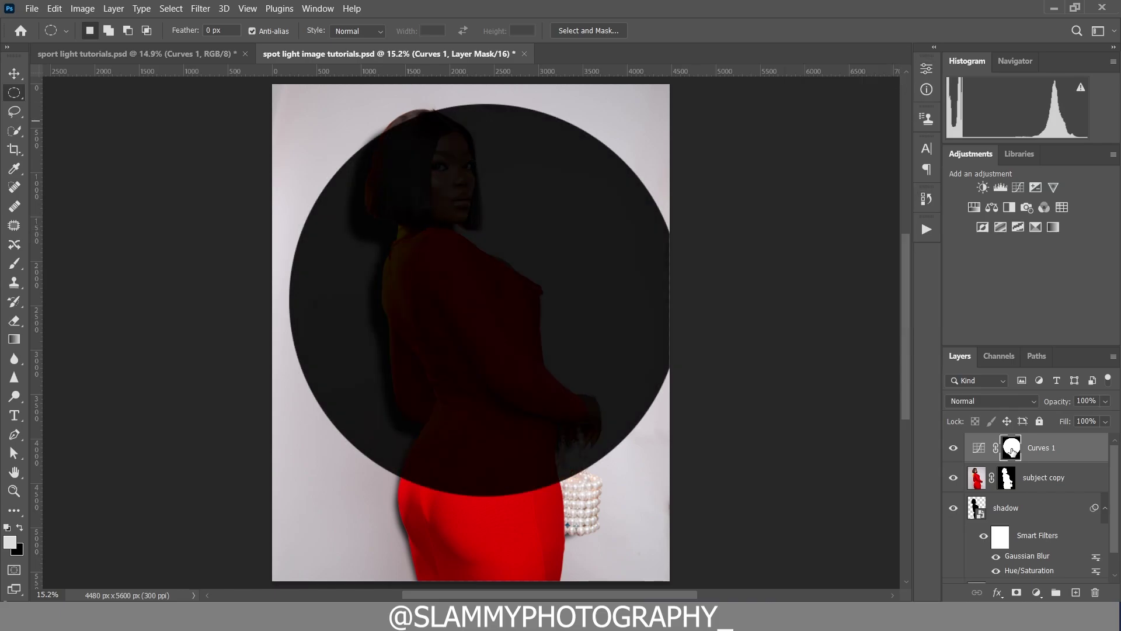
{"action": "left_click_drag", "start_coordinate": [1012, 450], "coordinate": [1014, 452]}
{"action": "key", "text": "ctrl+i"}
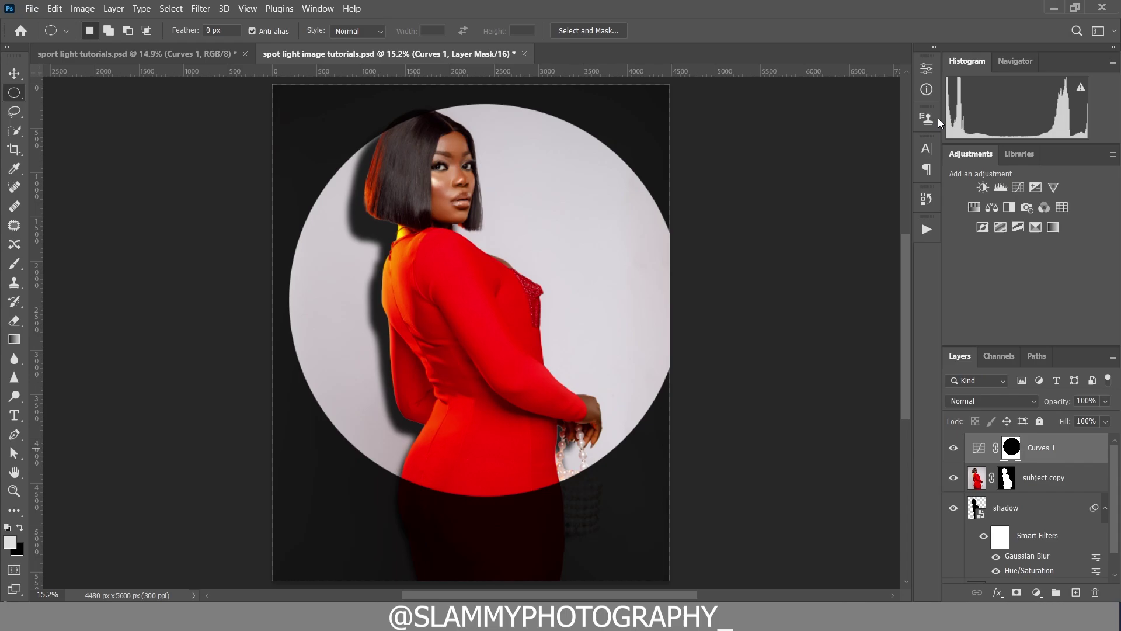
{"action": "left_click", "coordinate": [927, 69]}
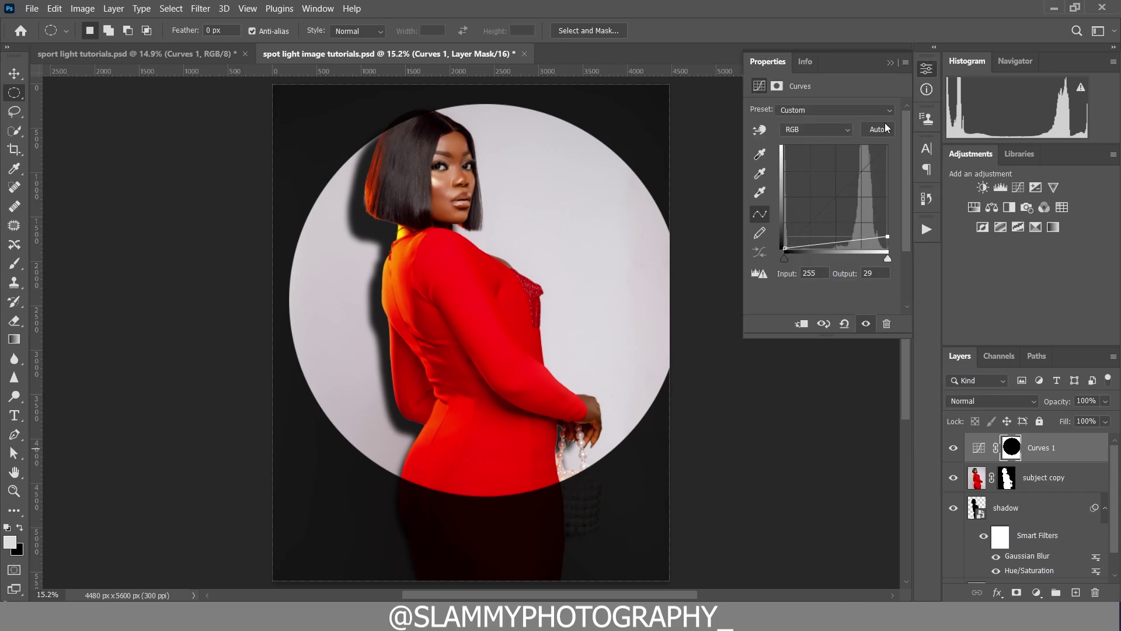
- Feather the Curves 1 spotlight mask to 98 px and set the layer's opacity to 88%
{"action": "left_click", "coordinate": [1012, 450]}
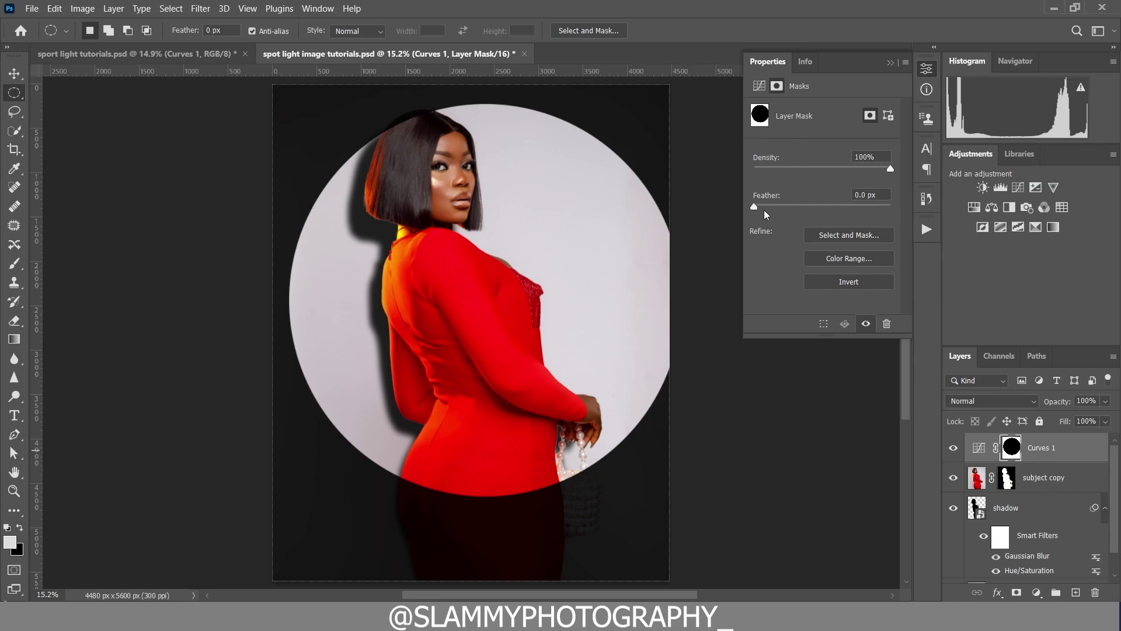
{"action": "left_click_drag", "start_coordinate": [814, 204], "coordinate": [840, 204]}
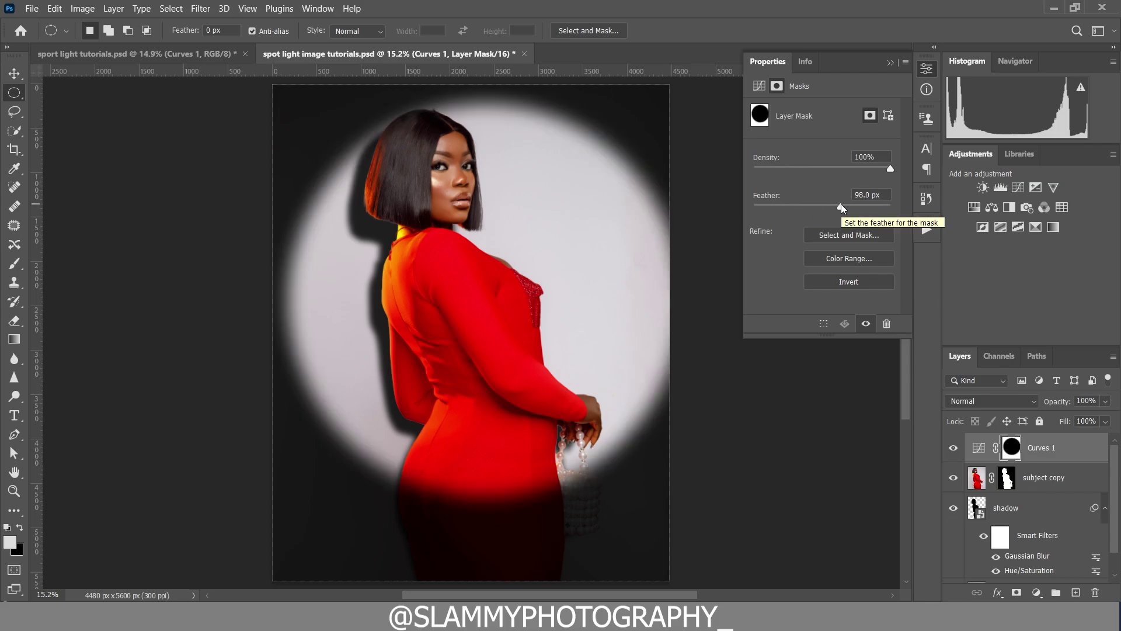
{"action": "left_click", "coordinate": [953, 449]}
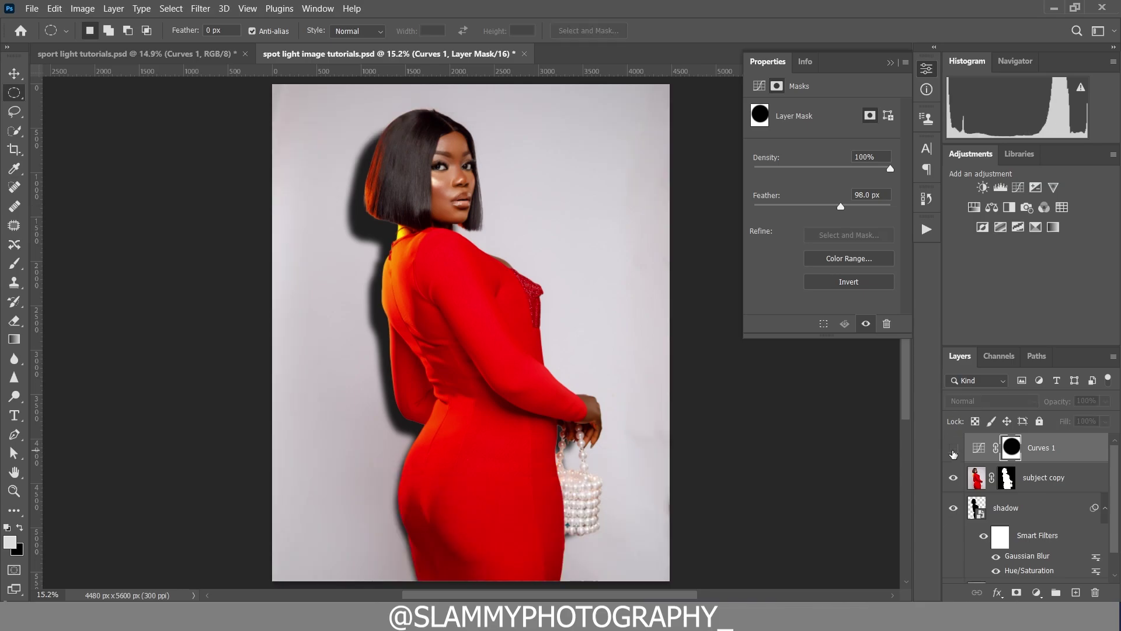
{"action": "left_click", "coordinate": [954, 450]}
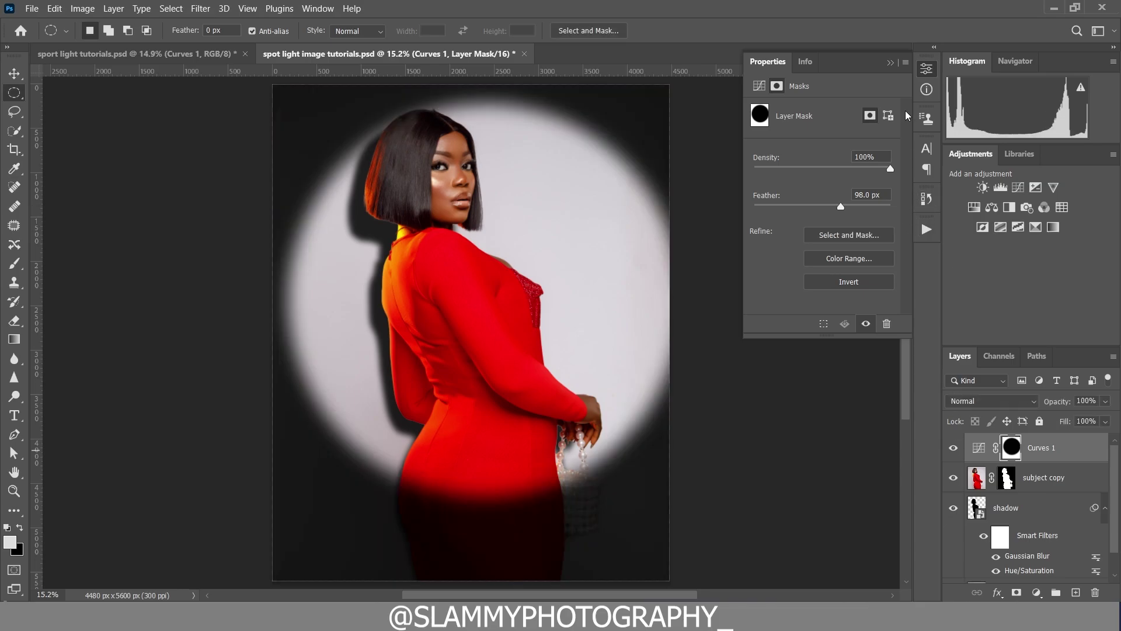
{"action": "left_click", "coordinate": [890, 64]}
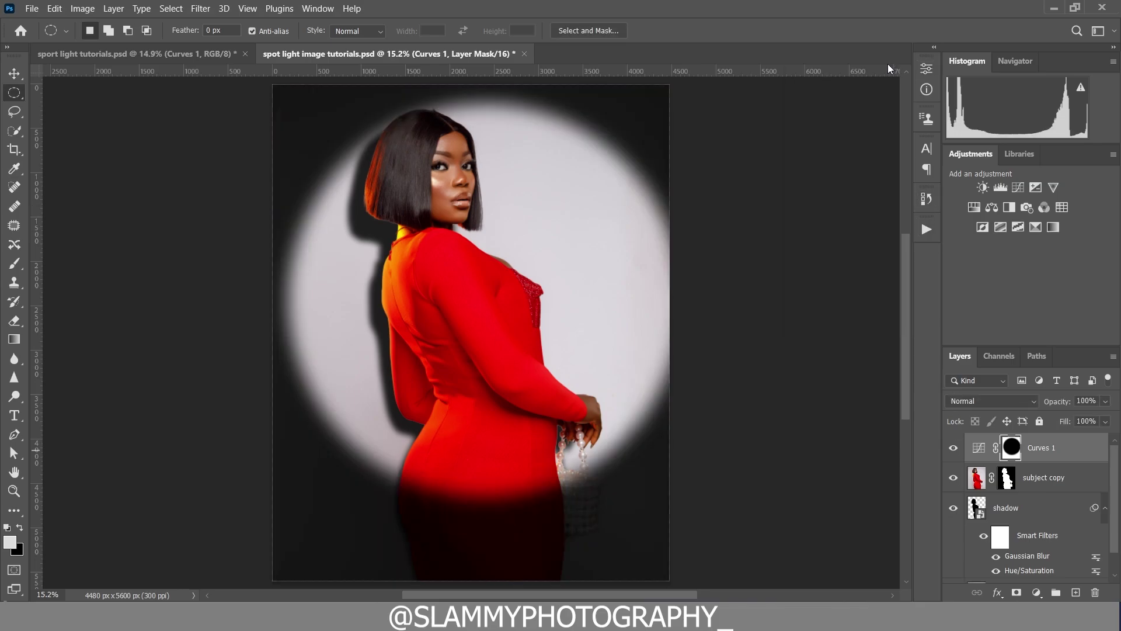
{"action": "left_click_drag", "start_coordinate": [1044, 406], "coordinate": [1049, 408]}
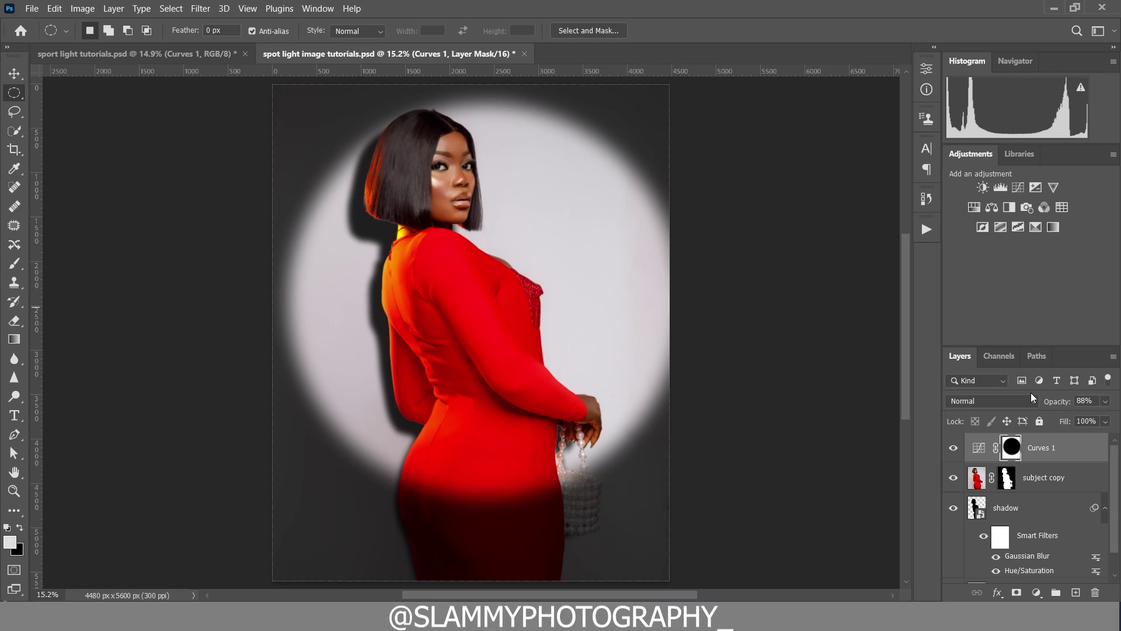
- Set the shadow layer to 72% opacity and Alt-click the Background eye to compare with the original
{"action": "left_click", "coordinate": [1008, 507]}
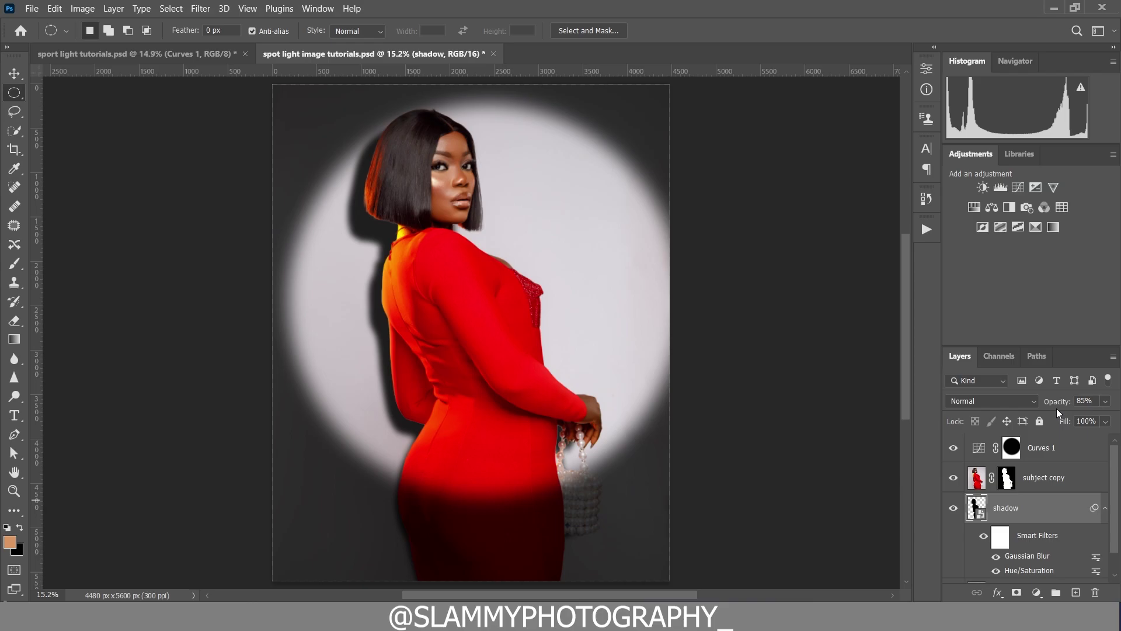
{"action": "left_click_drag", "start_coordinate": [1060, 406], "coordinate": [1059, 403]}
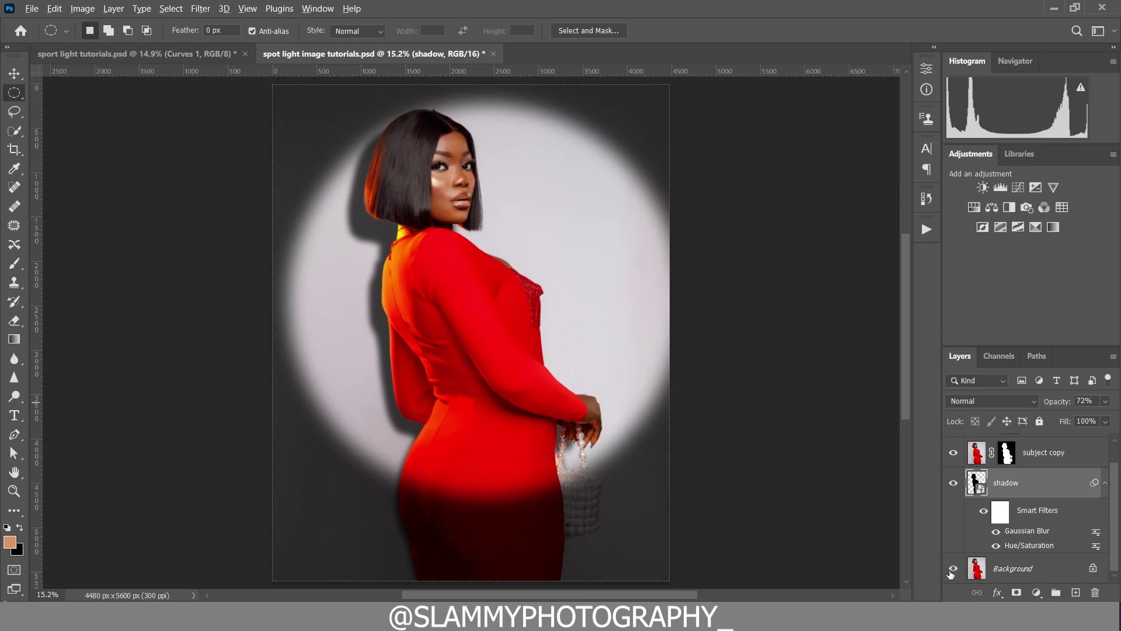
{"action": "left_click", "coordinate": [953, 569], "text": "alt"}
{"action": "left_click", "coordinate": [953, 569], "text": "alt"}
{"action": "left_click", "coordinate": [13, 491]}
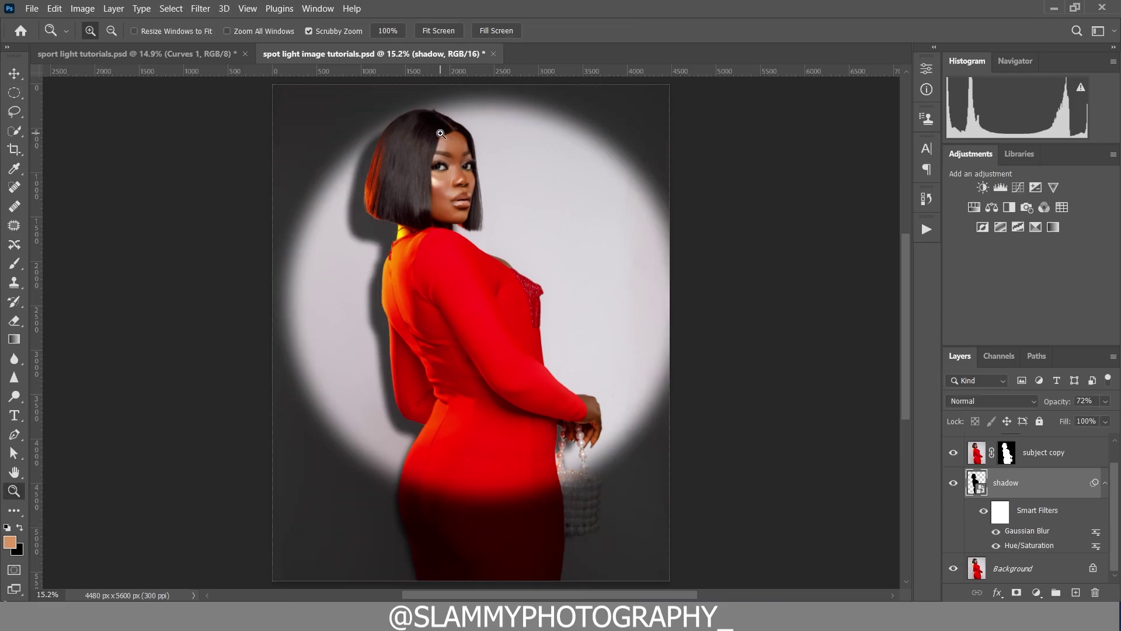
- Zoom in on the woman's face and compare the original History snapshot with the latest state
{"action": "left_click_drag", "start_coordinate": [441, 135], "coordinate": [504, 263]}
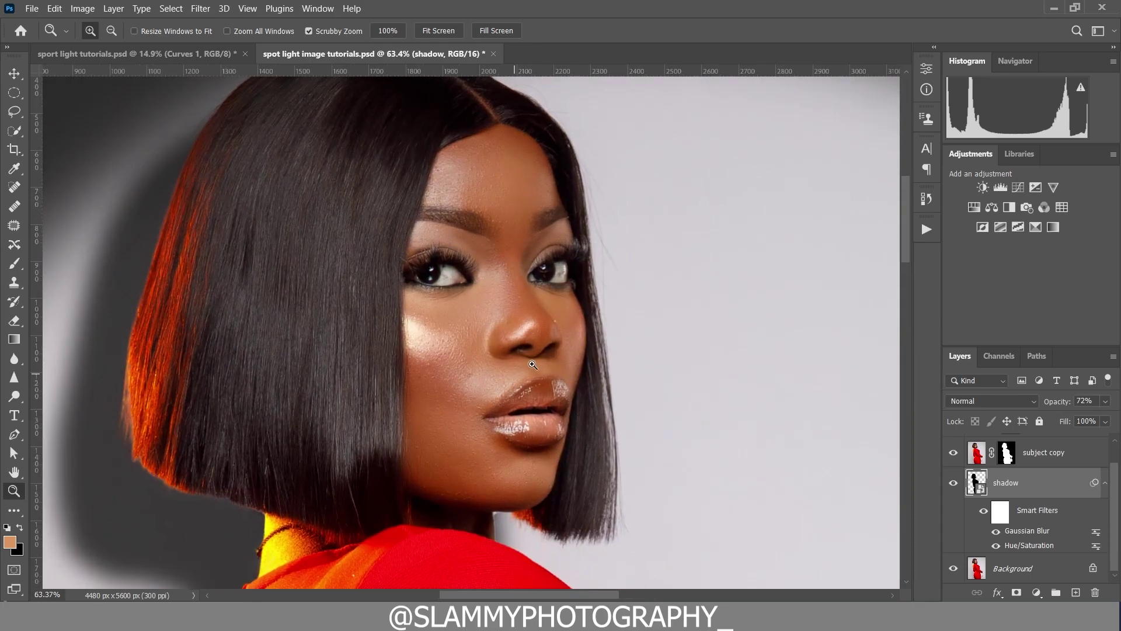
{"action": "left_click", "coordinate": [927, 200]}
{"action": "left_click_drag", "start_coordinate": [905, 326], "coordinate": [905, 217]}
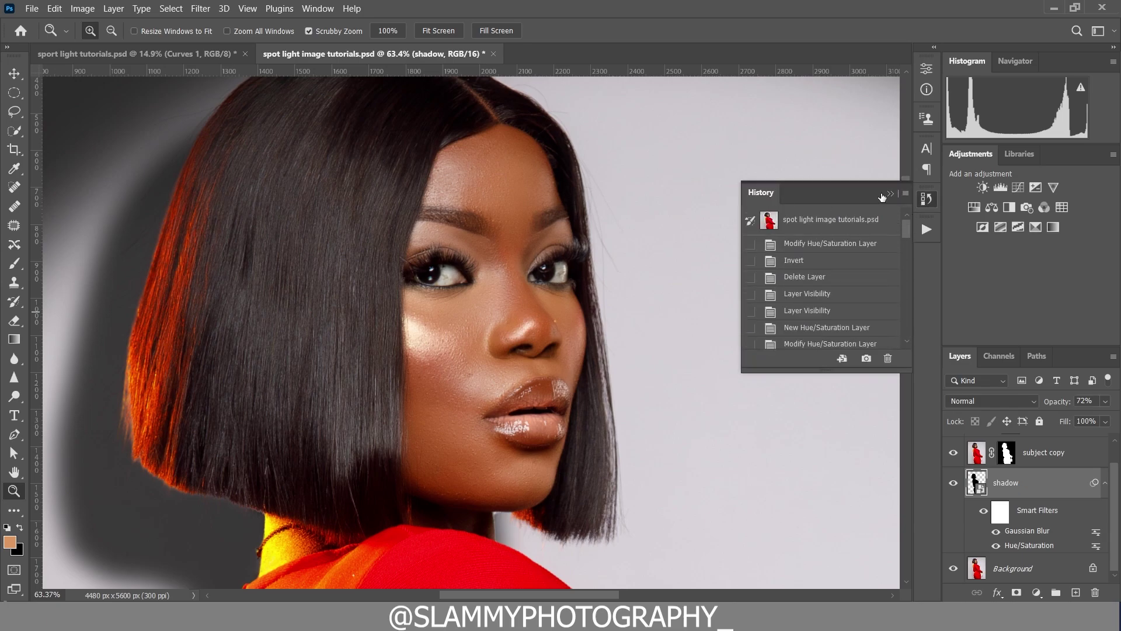
{"action": "left_click", "coordinate": [844, 228]}
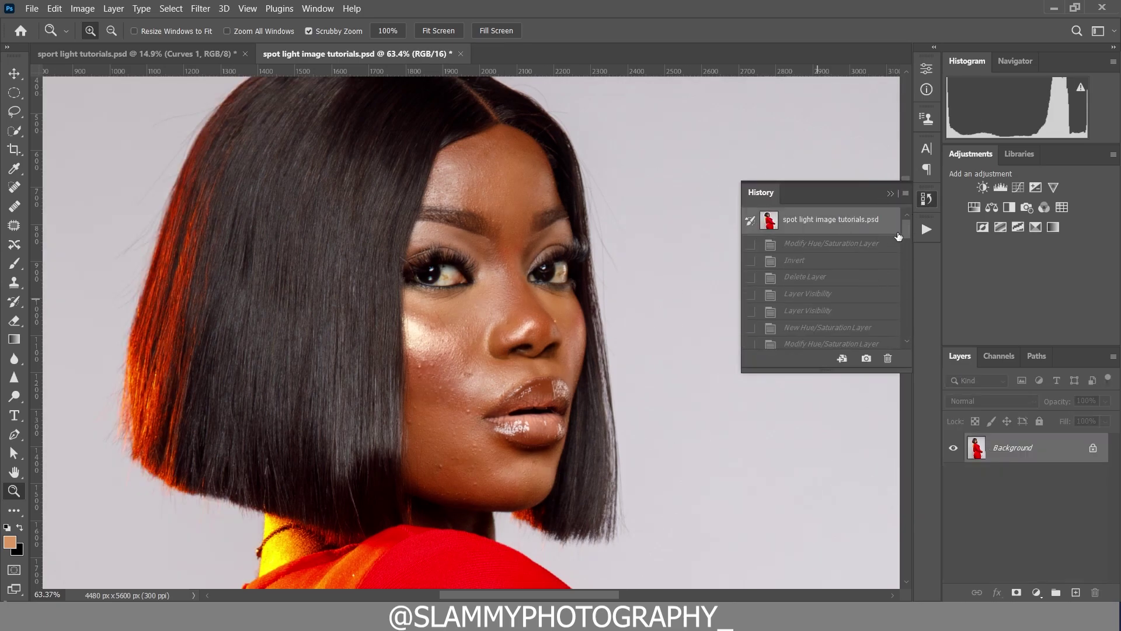
{"action": "left_click_drag", "start_coordinate": [905, 234], "coordinate": [903, 344]}
{"action": "left_click", "coordinate": [843, 341]}
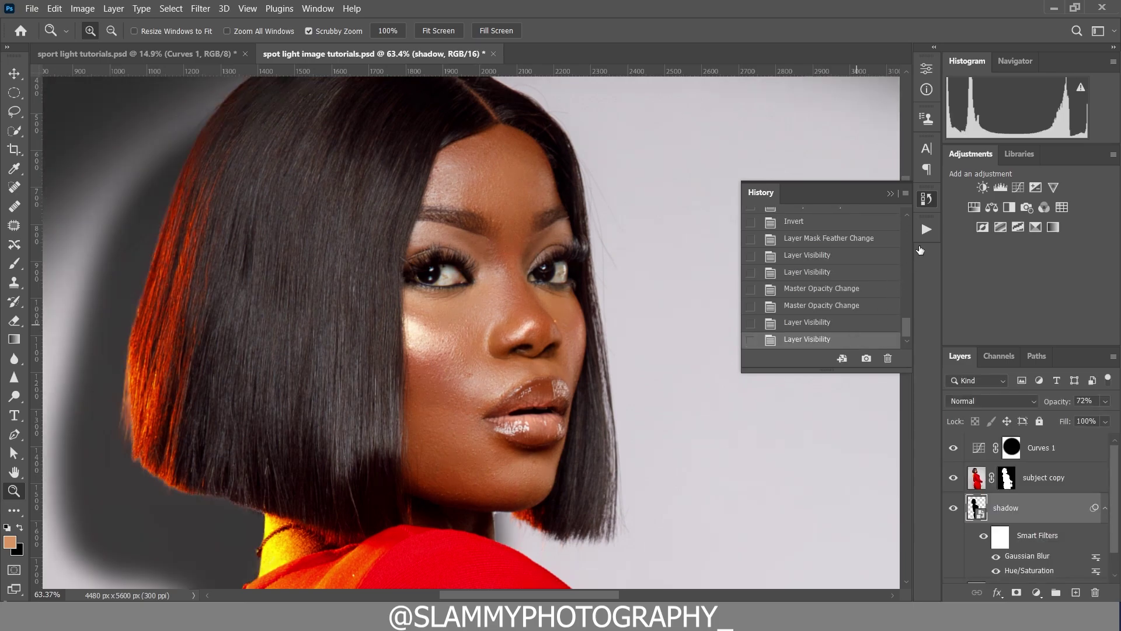
- Select the autoFix FS action, then compare the original snapshot with the latest state again
{"action": "left_click", "coordinate": [927, 229]}
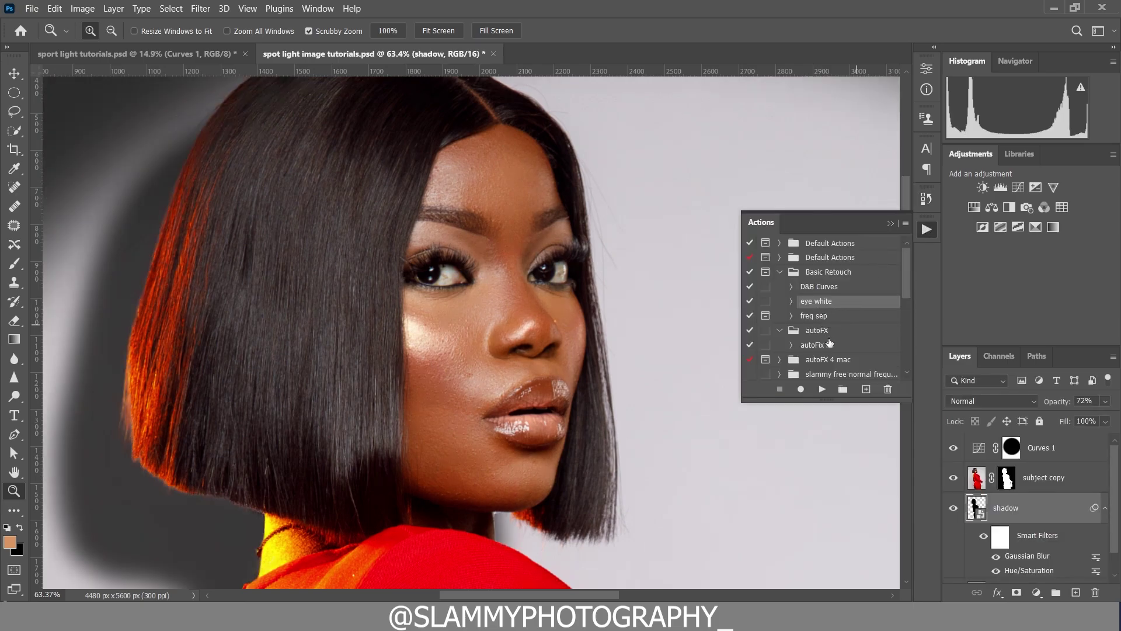
{"action": "left_click", "coordinate": [811, 348]}
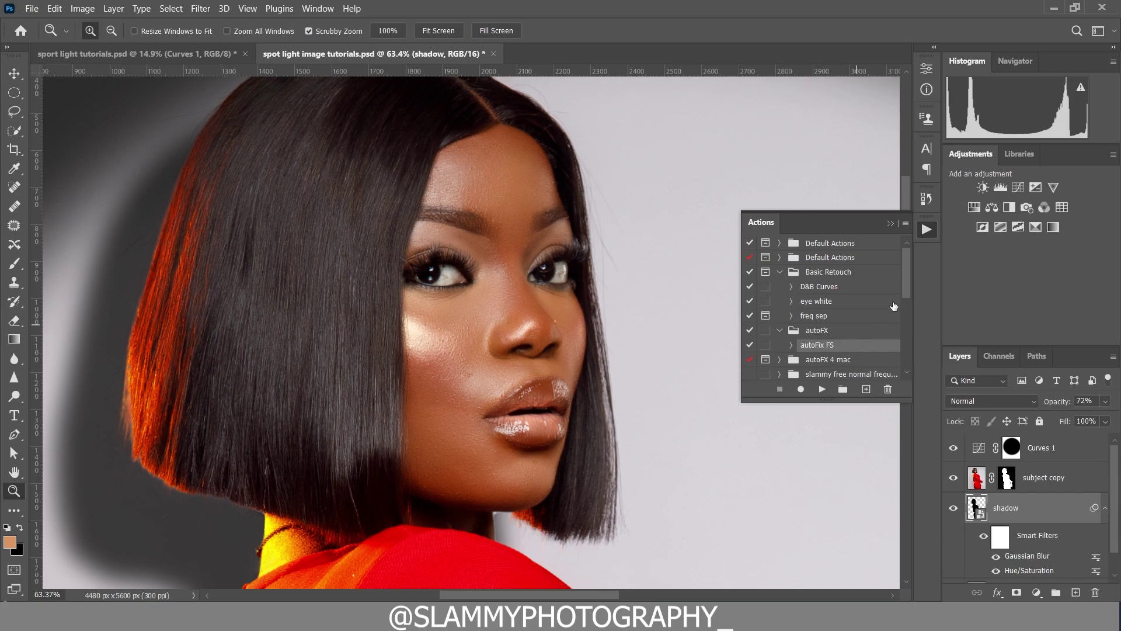
{"action": "left_click", "coordinate": [927, 198]}
{"action": "left_click", "coordinate": [847, 222]}
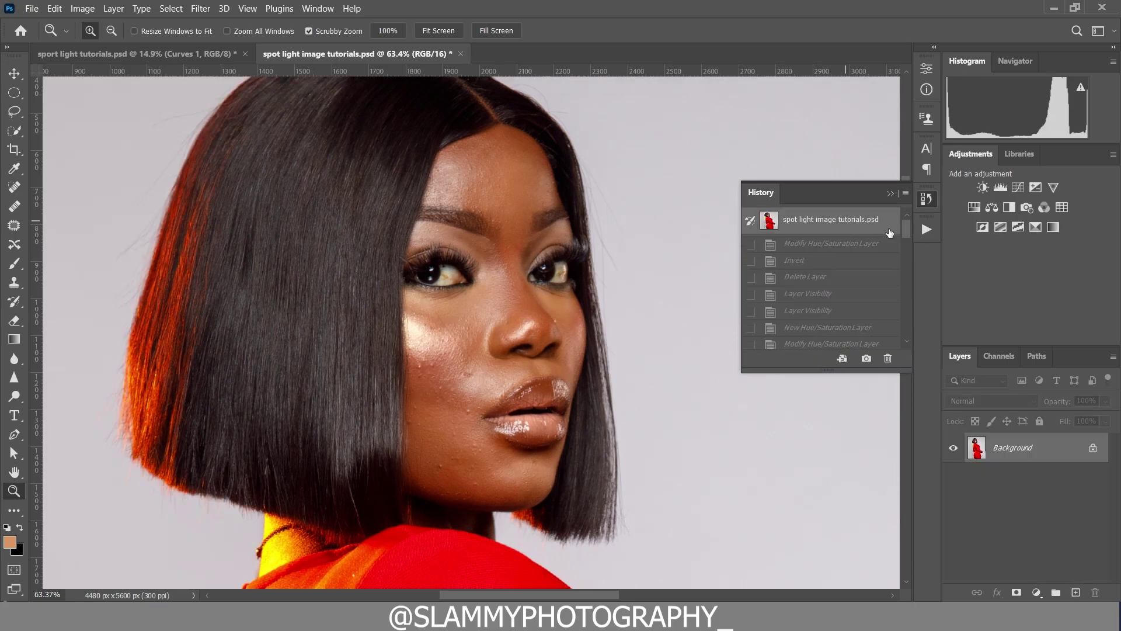
{"action": "left_click_drag", "start_coordinate": [907, 227], "coordinate": [911, 334]}
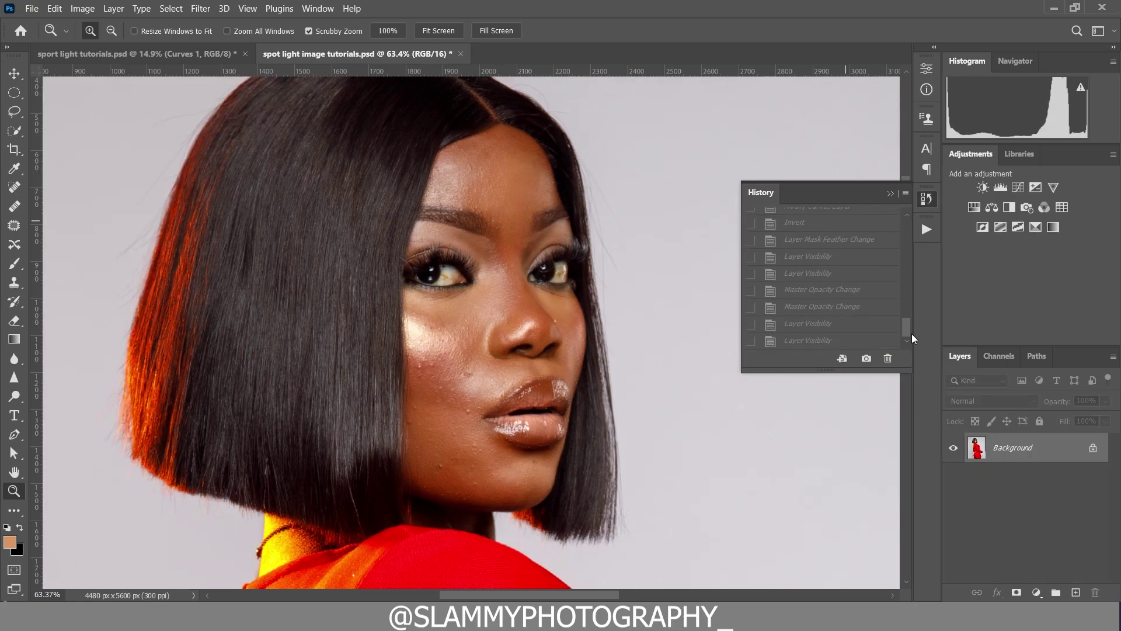
{"action": "left_click", "coordinate": [828, 342]}
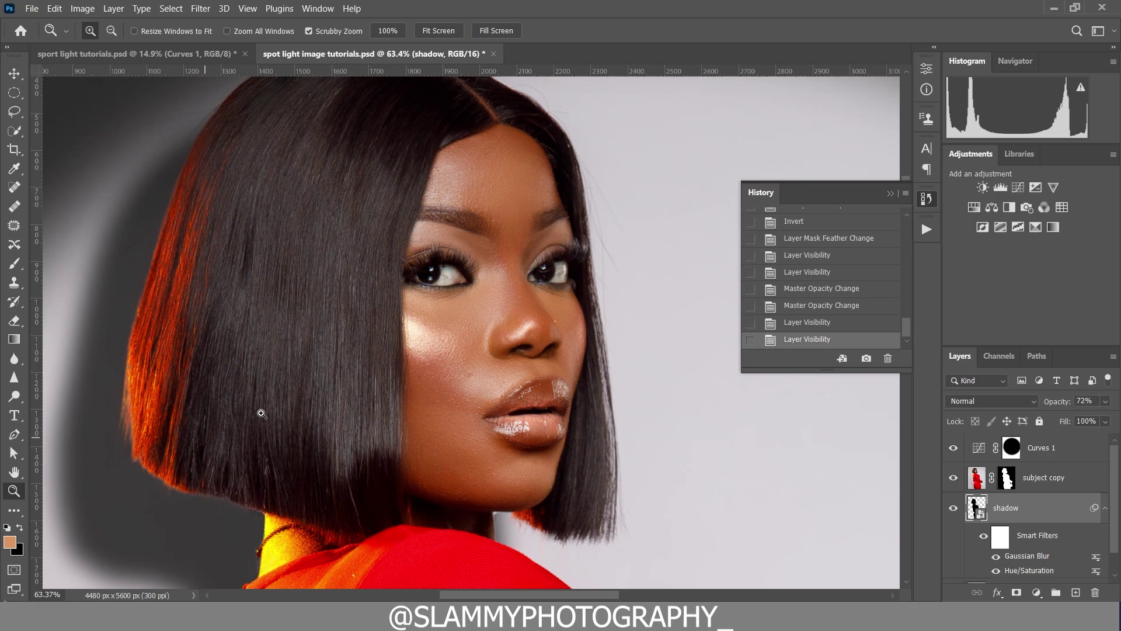
- Zoom the face to 89.6% and toggle between the original snapshot and the fully edited state
{"action": "left_click_drag", "start_coordinate": [483, 322], "coordinate": [502, 331]}
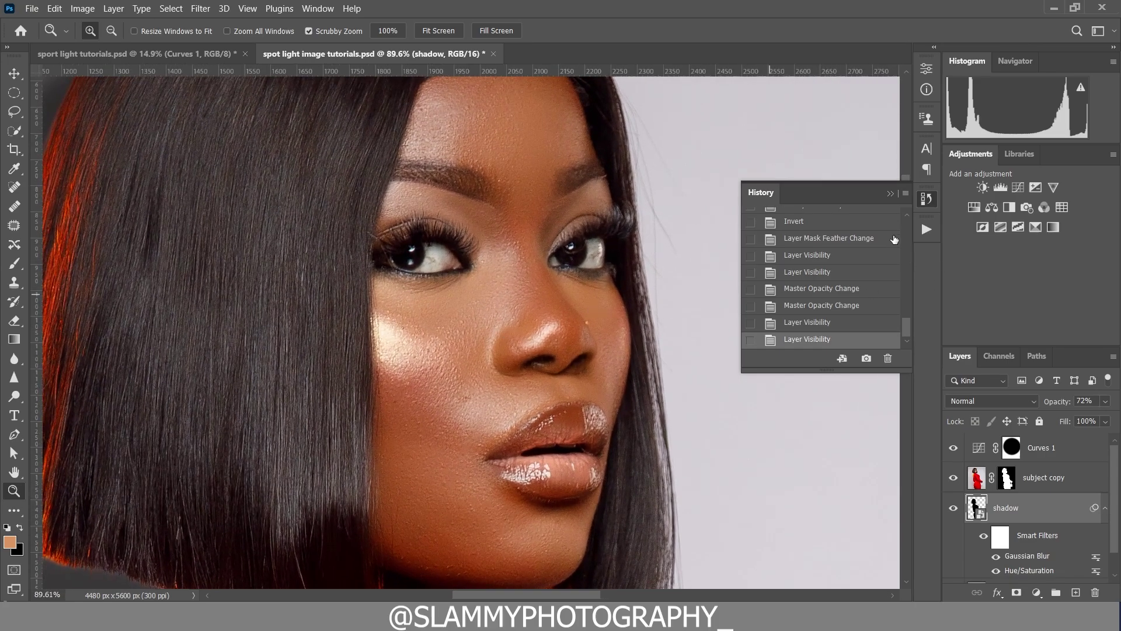
{"action": "mouse_move", "coordinate": [909, 328]}
{"action": "left_mouse_down"}
{"action": "mouse_move", "coordinate": [904, 217]}
{"action": "mouse_move", "coordinate": [907, 328]}
{"action": "left_mouse_up"}
{"action": "left_click", "coordinate": [864, 223]}
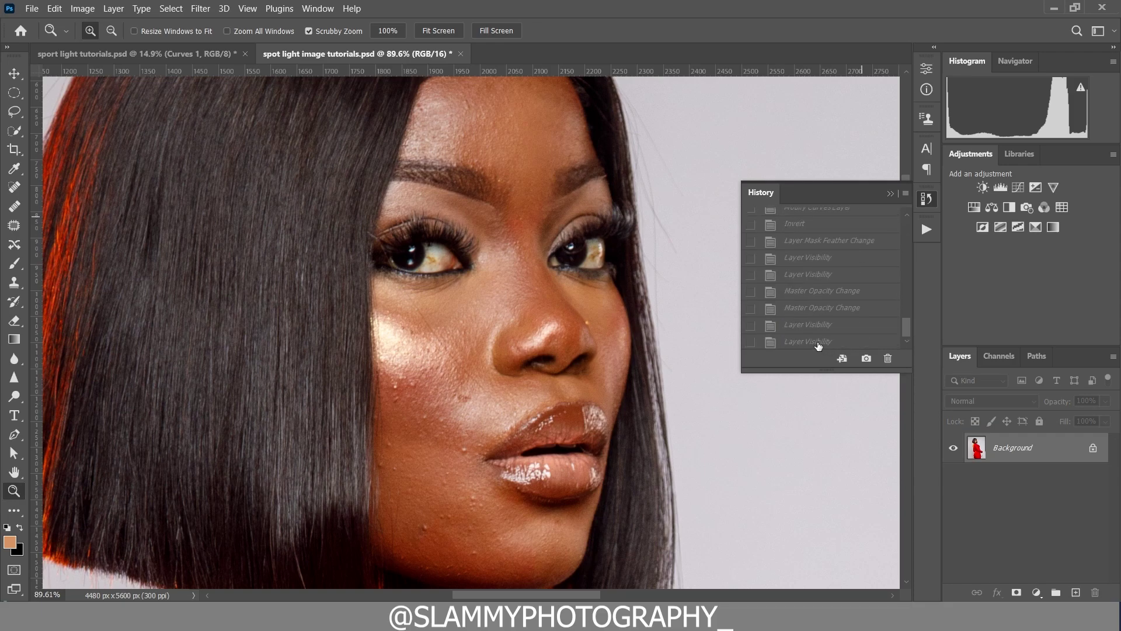
{"action": "left_click", "coordinate": [818, 342]}
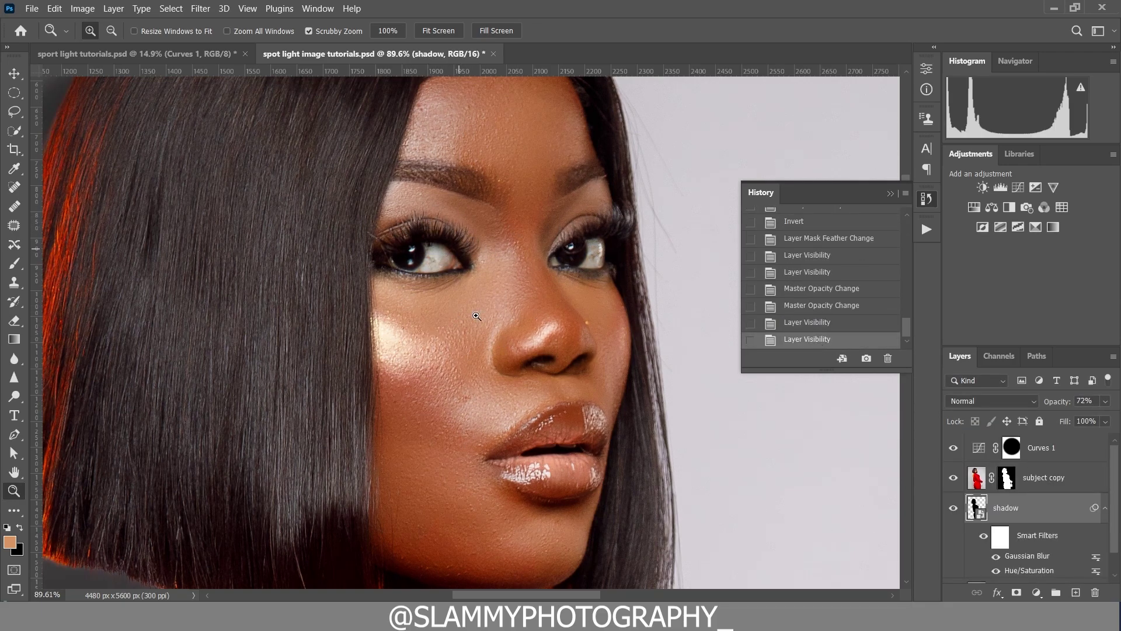
{"action": "left_click", "coordinate": [248, 8]}
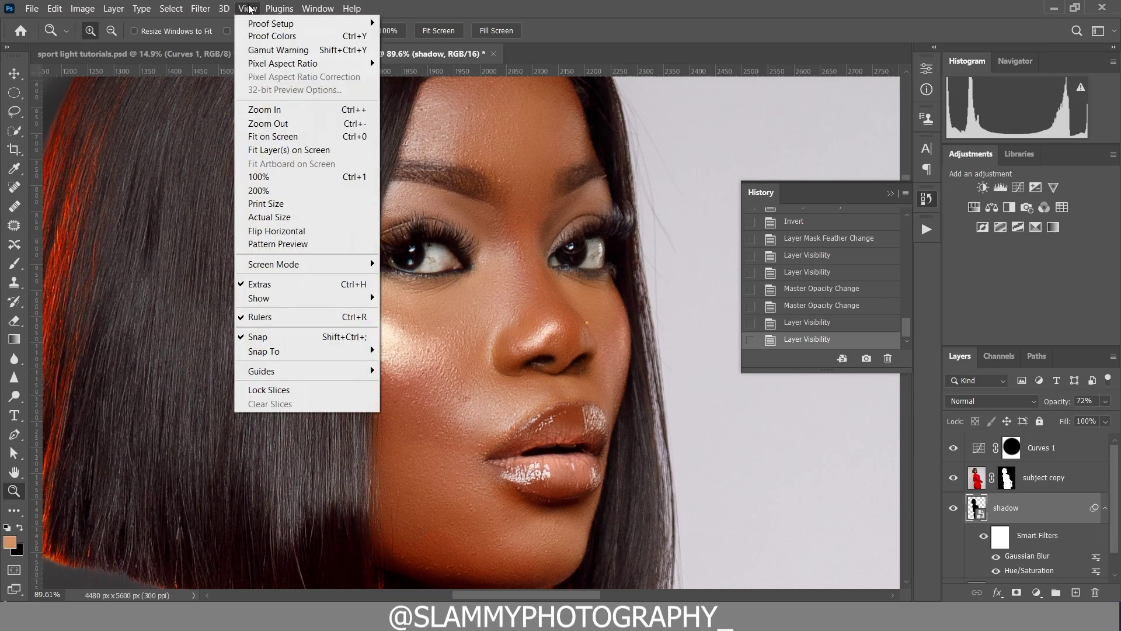
- Fit the portrait on screen and Alt-click the Background eye repeatedly to compare before and after
{"action": "left_click", "coordinate": [291, 138]}
{"action": "scroll", "coordinate": [1038, 532], "scroll_direction": "down", "scroll_amount": 1}
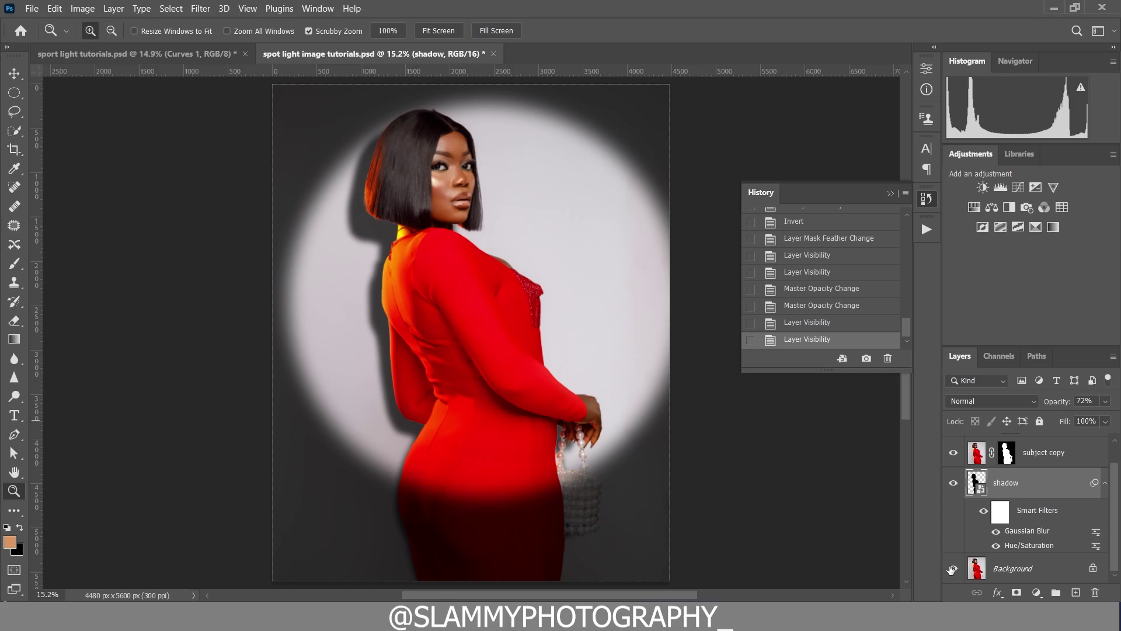
{"action": "key", "text": "alt"}
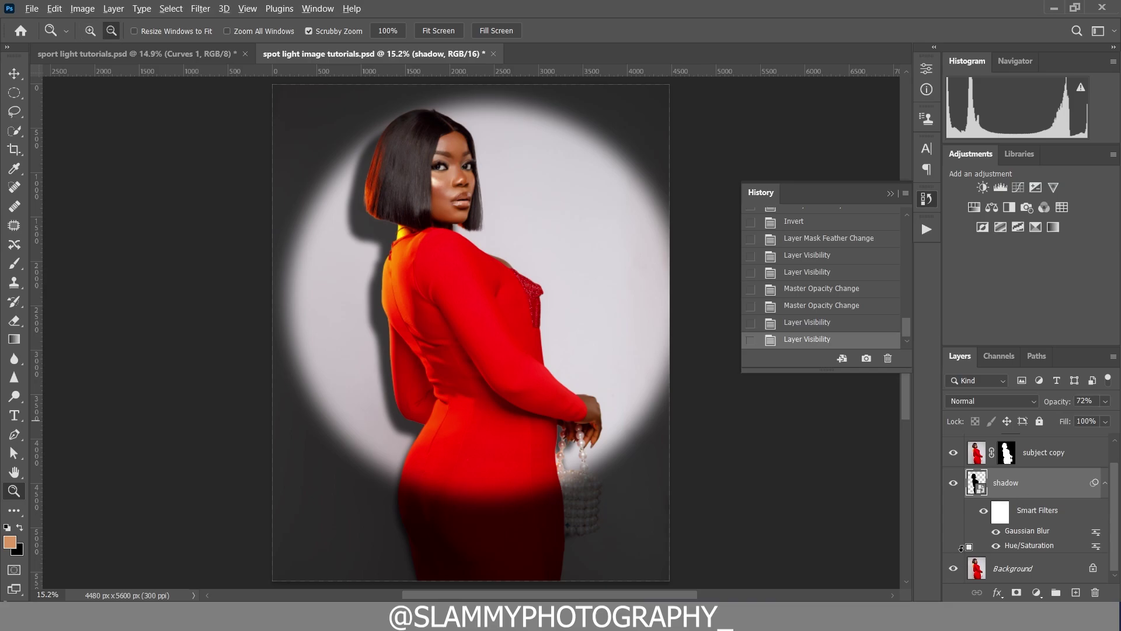
{"action": "left_click", "coordinate": [954, 568], "text": "alt"}
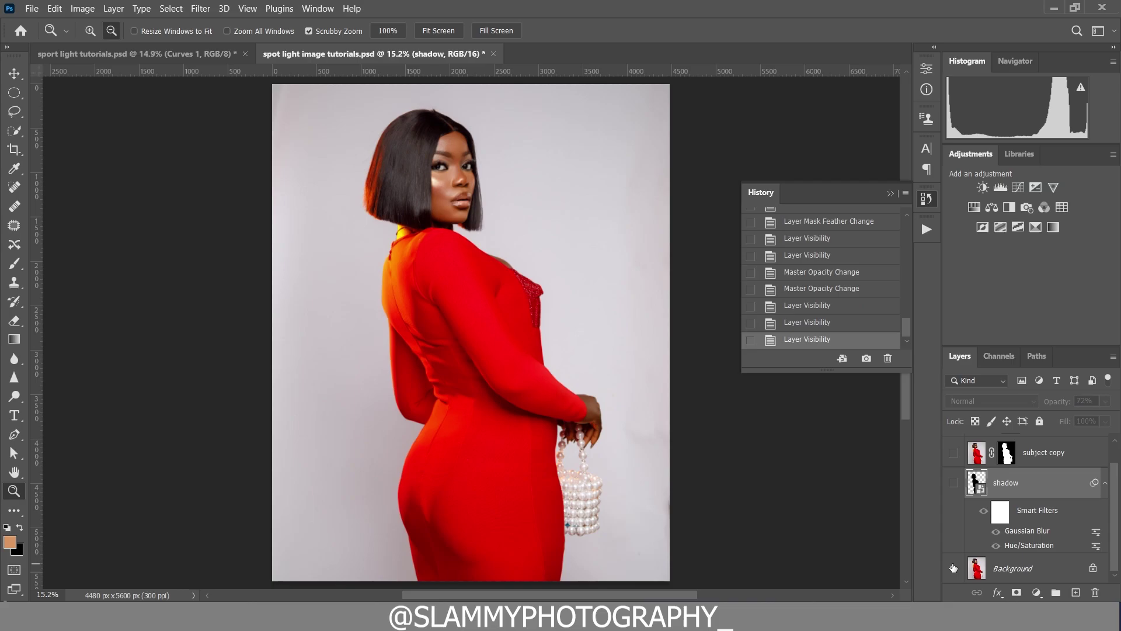
{"action": "left_click", "coordinate": [953, 568], "text": "alt"}
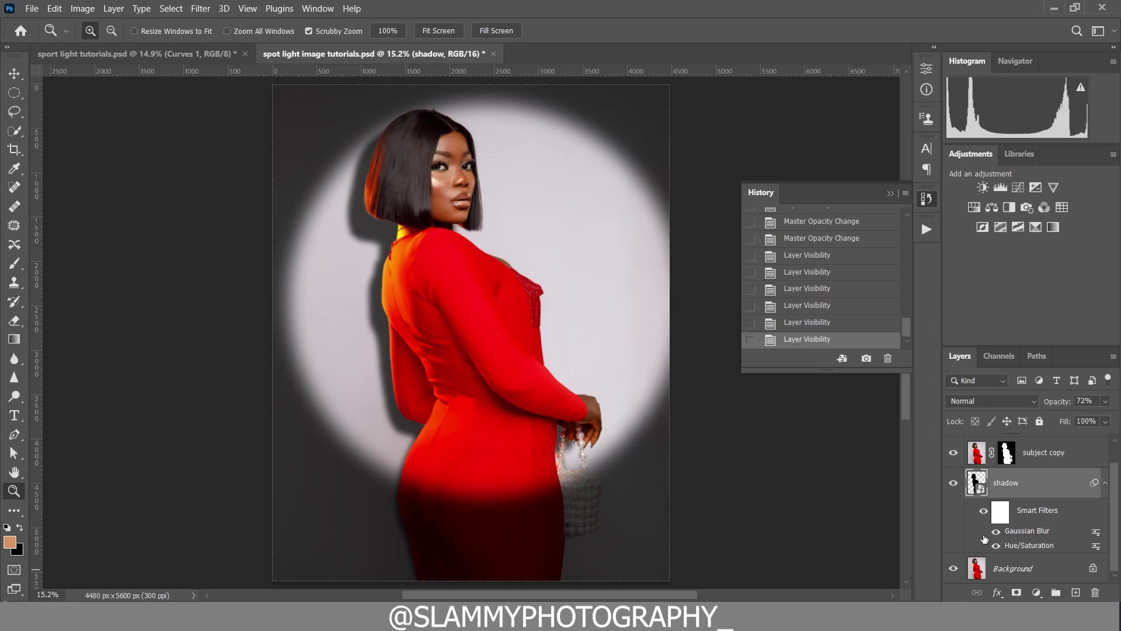
{"action": "left_click", "coordinate": [953, 568], "text": "alt"}
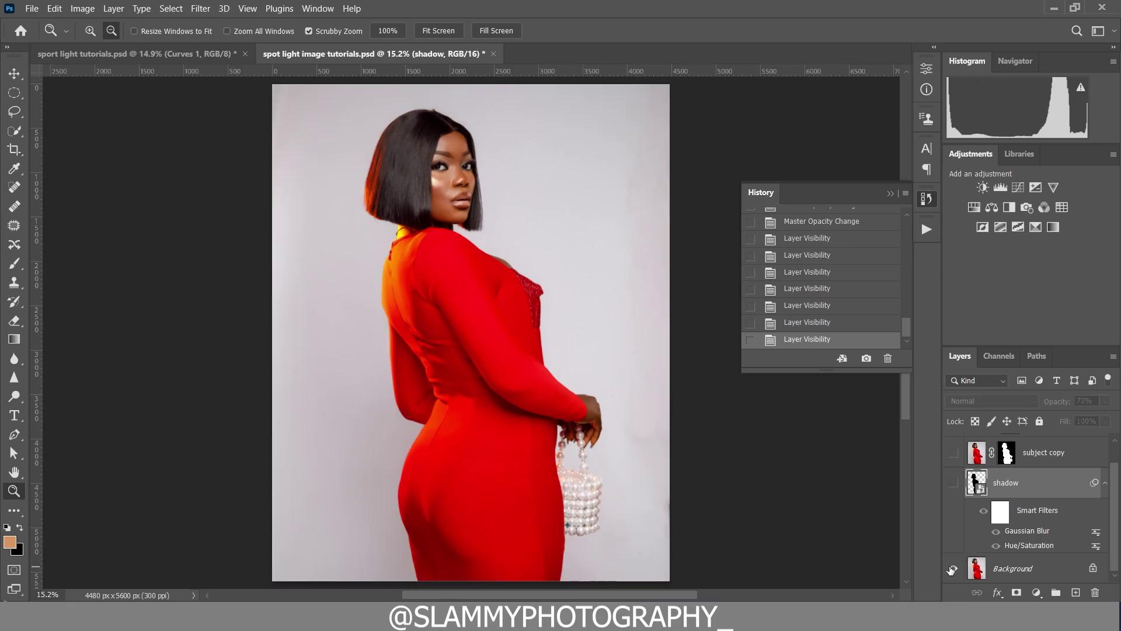
{"action": "left_click", "coordinate": [953, 568], "text": "alt"}
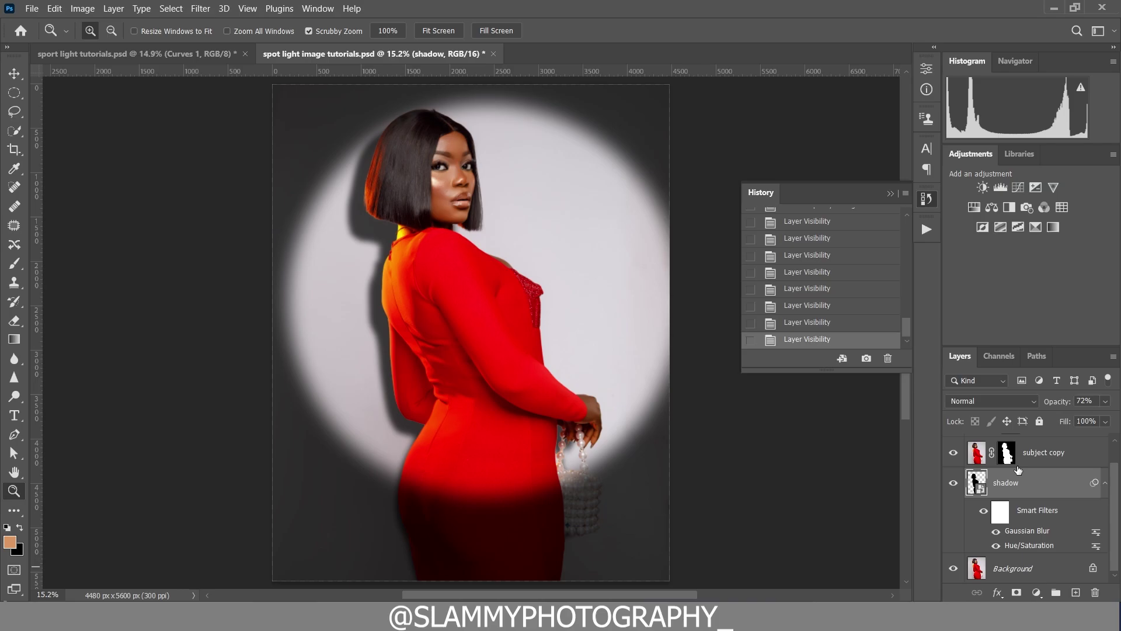
{"action": "left_click", "coordinate": [953, 569], "text": "alt"}
{"action": "left_click", "coordinate": [953, 569], "text": "alt"}
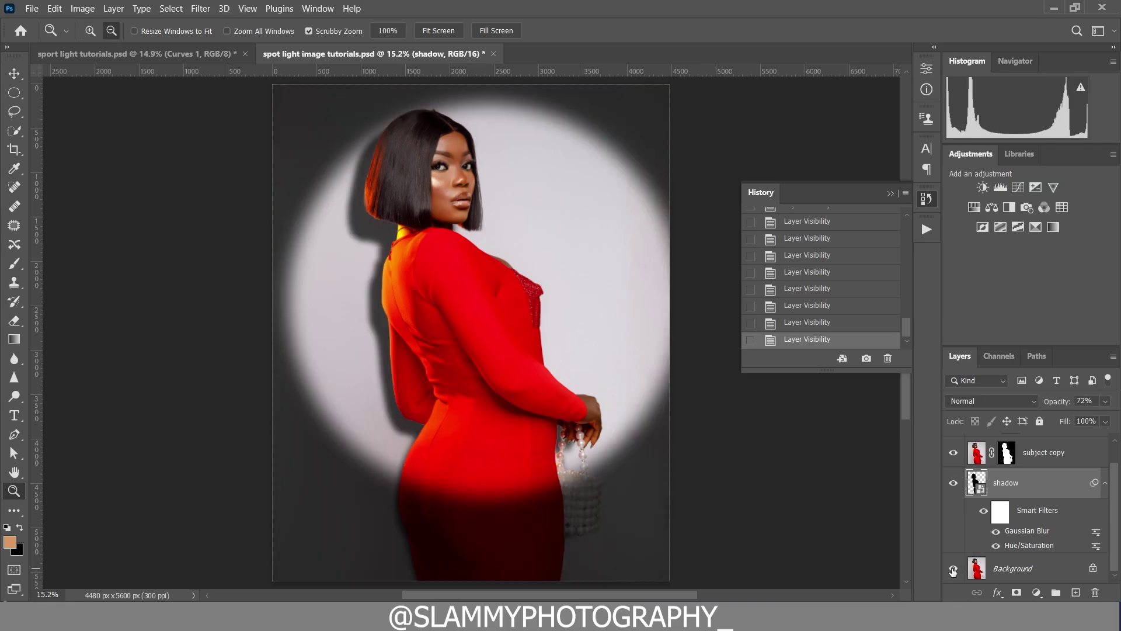